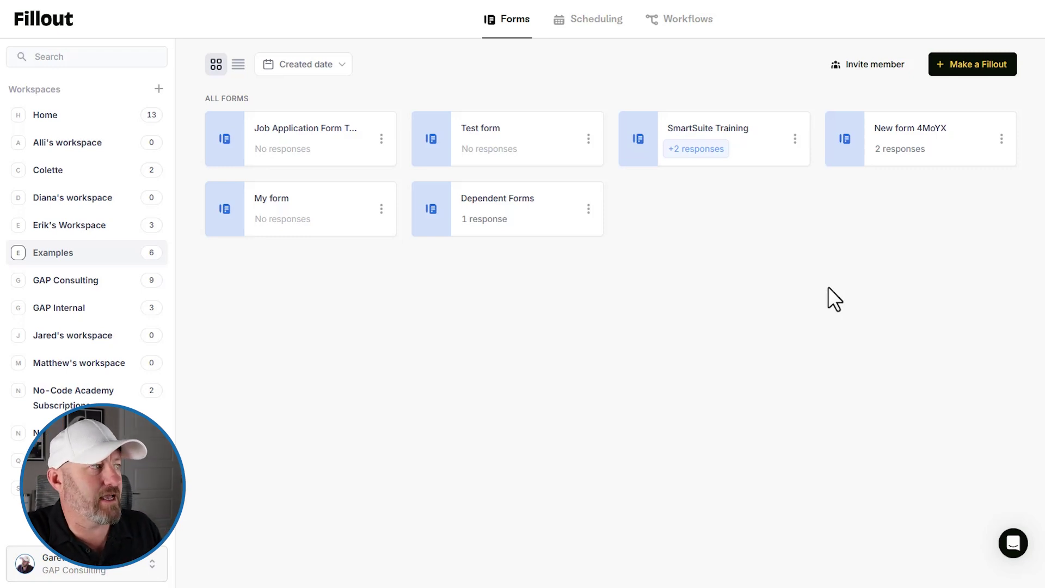
- Start a blank form with the Eco-friendly theme and name it 'Emma Lead Gen Quiz'
left_click(960, 69)
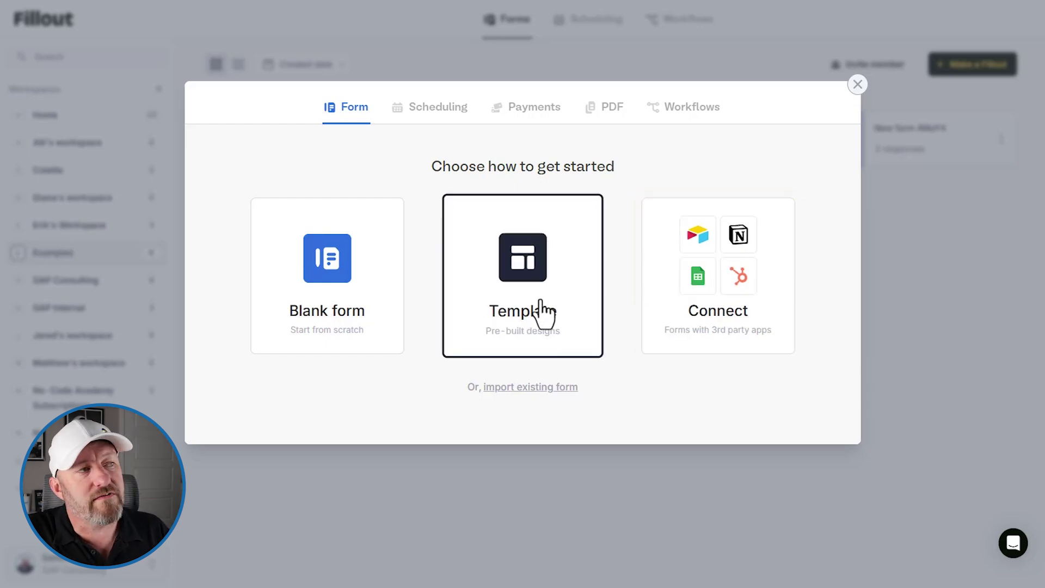
left_click(367, 317)
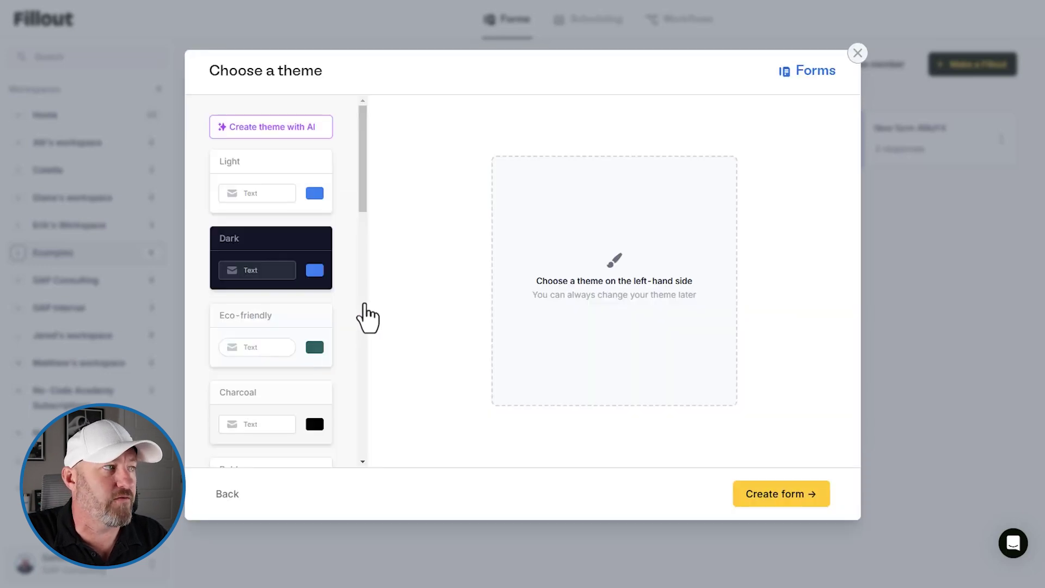
left_click(272, 341)
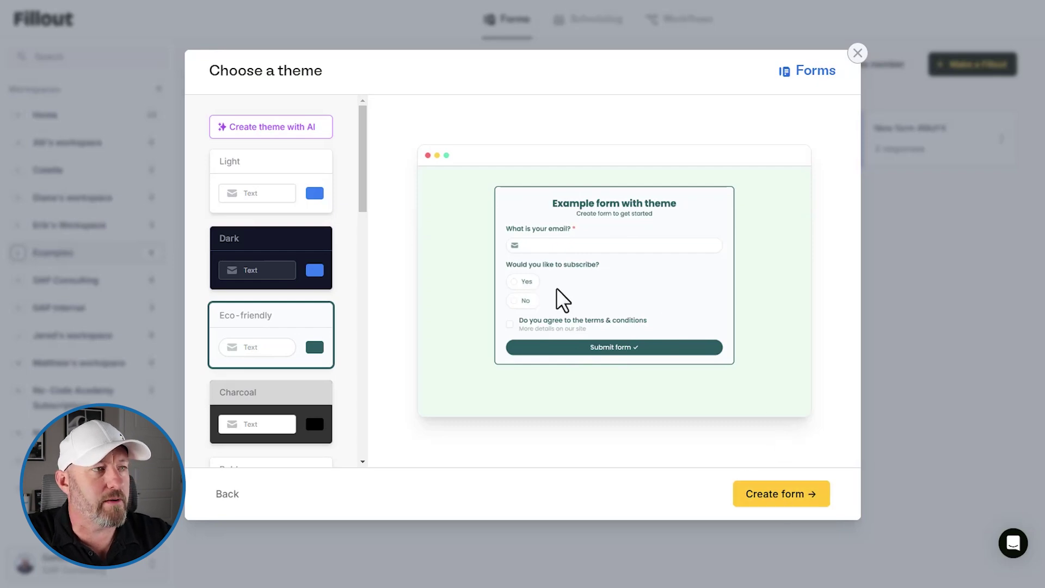
left_click(768, 503)
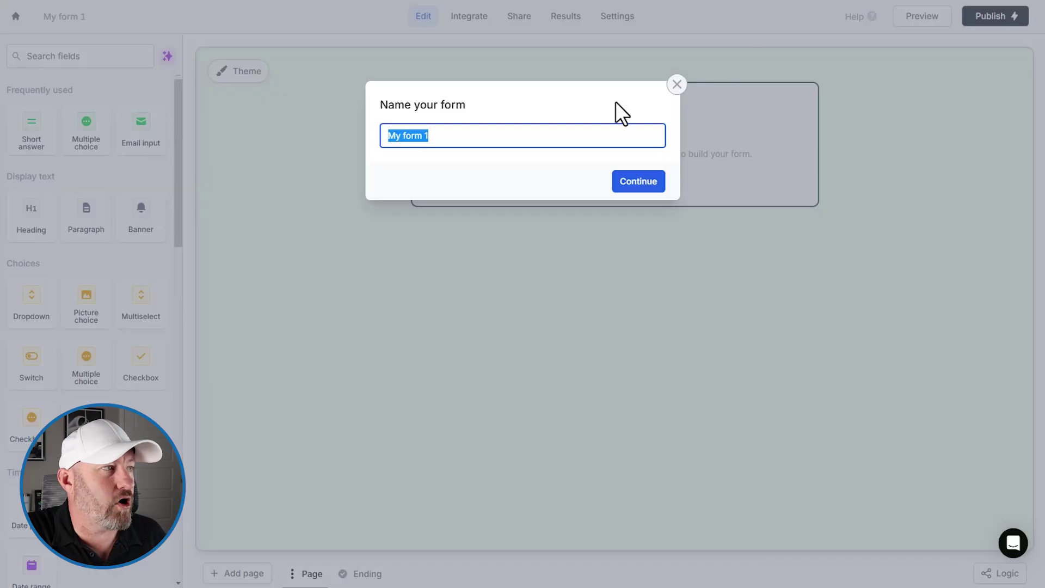
type("Emma ")
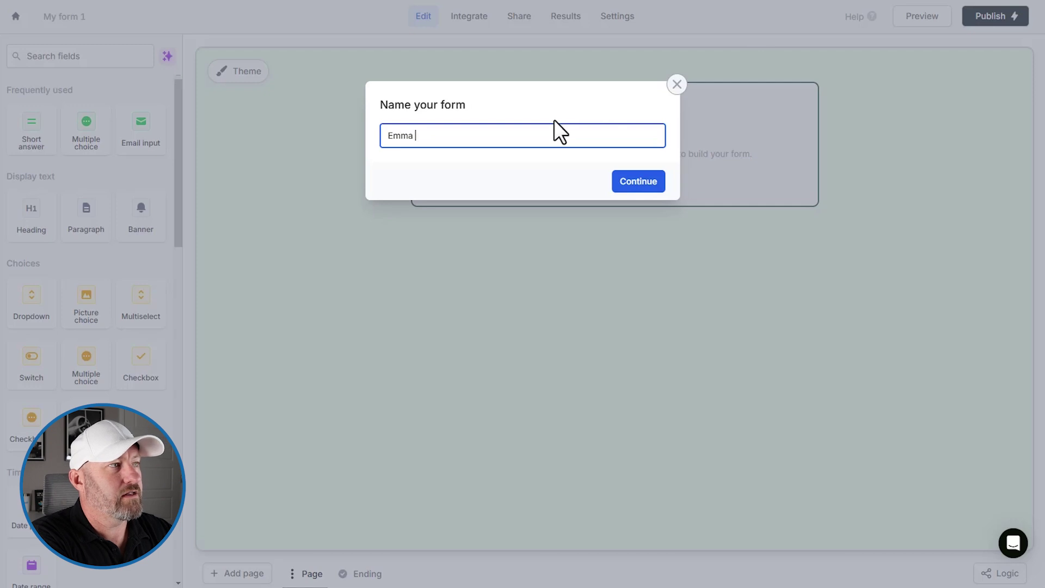
type("Lead Gen Quic")
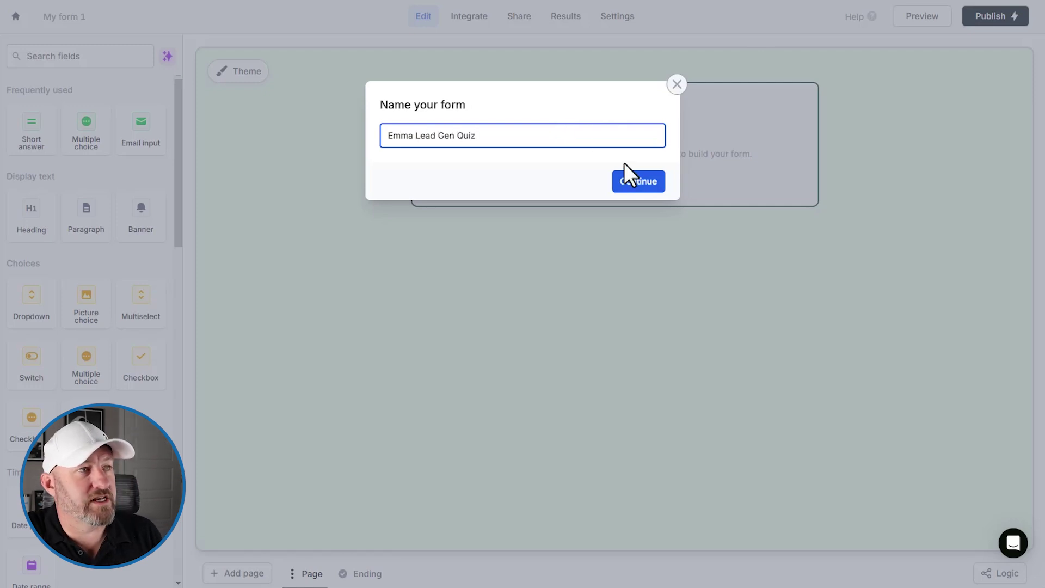
left_click(640, 184)
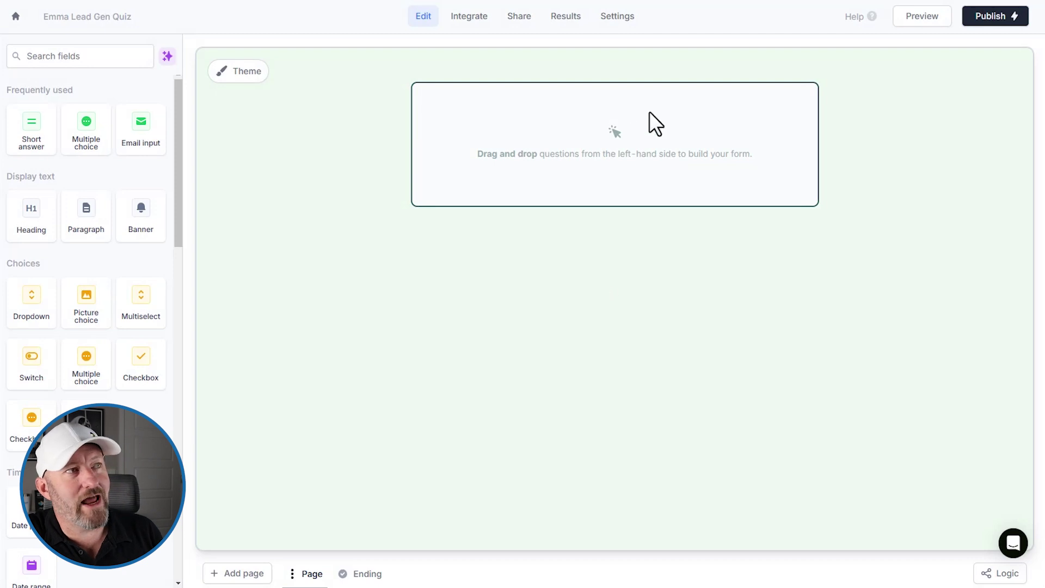
- Enable Quiz mode and switch off showing correct answers after each page
left_click(620, 27)
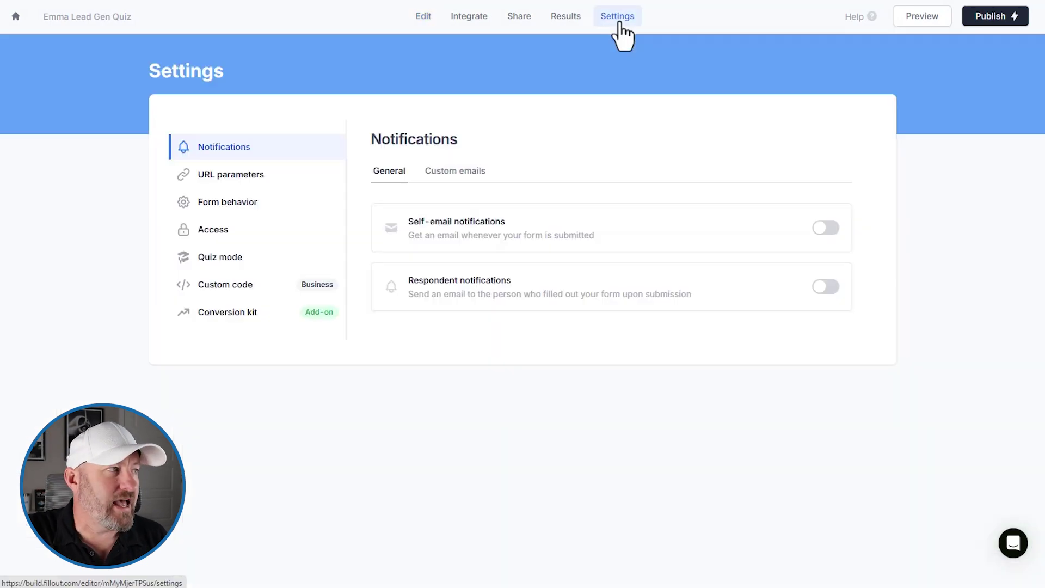
left_click(220, 262)
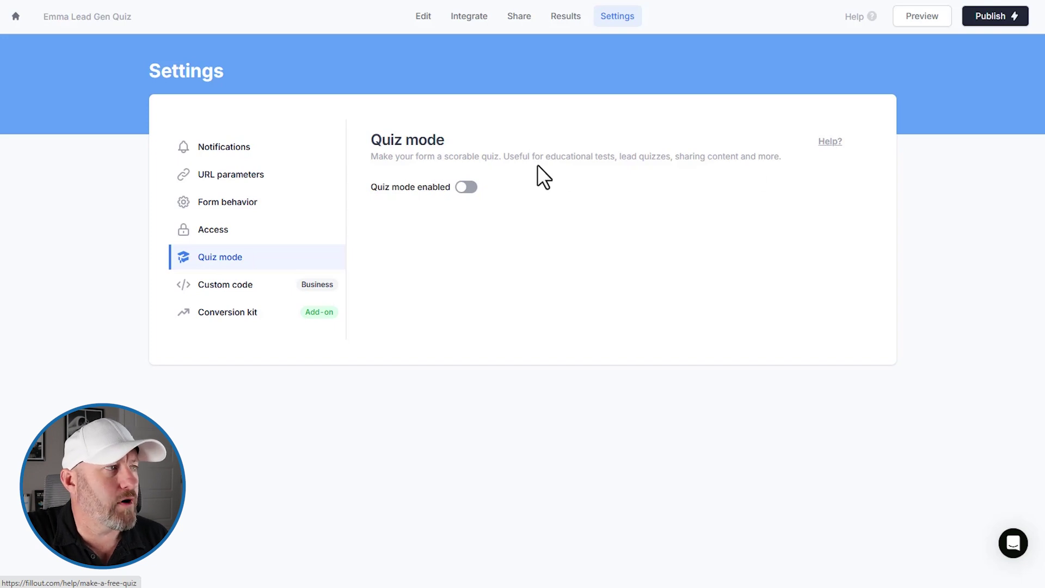
left_click(464, 188)
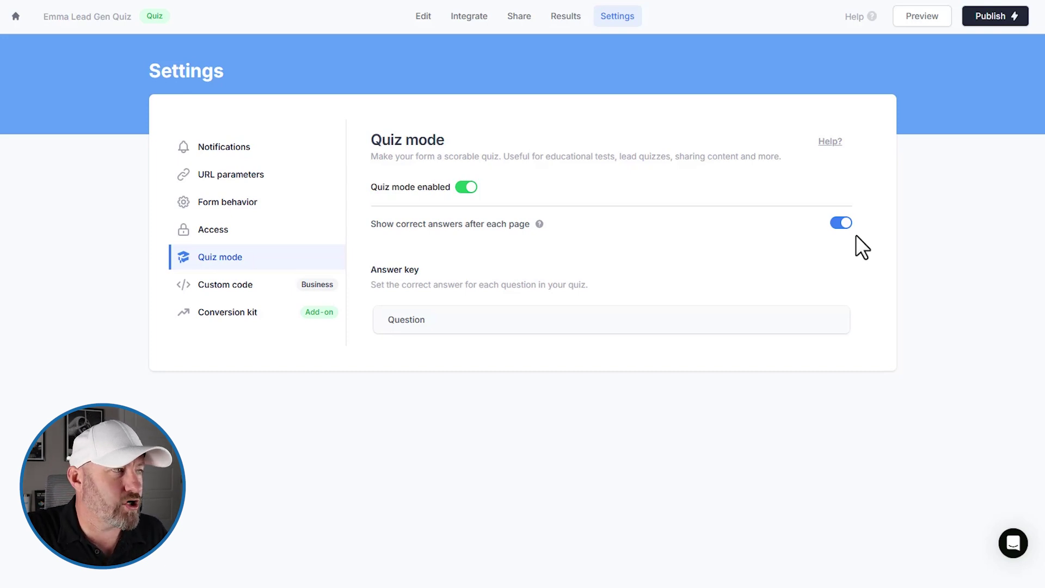
left_click(841, 224)
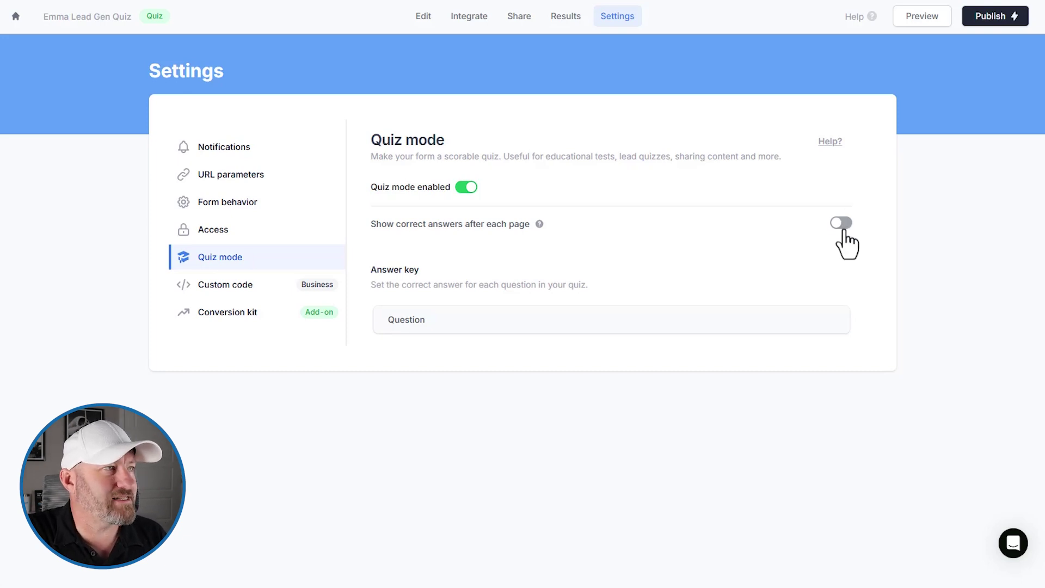
left_click(424, 16)
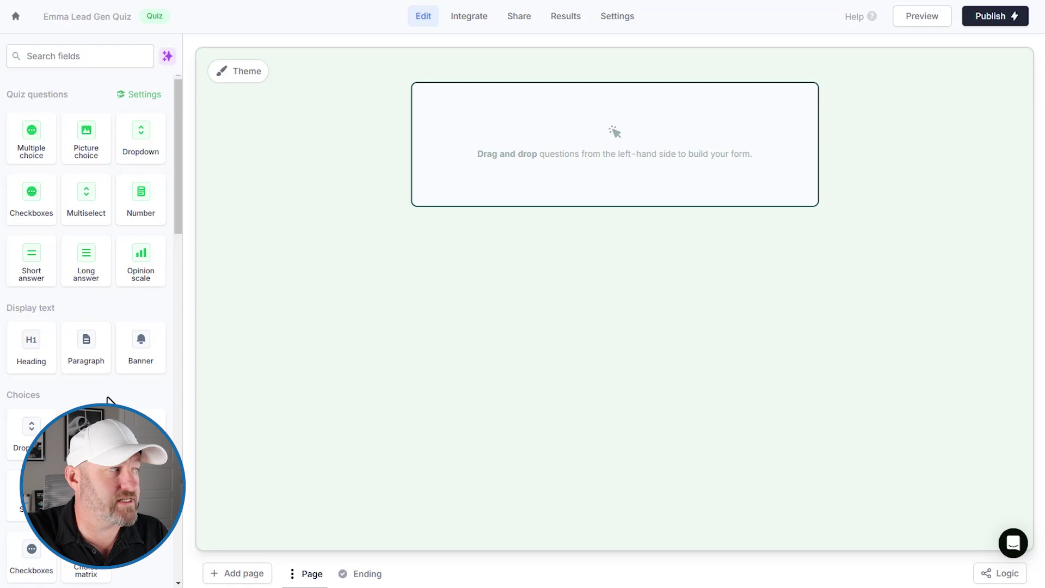
- Add a required dropdown 'What appeals more?' with answers Feather and Bowling Ball
left_click(446, 339)
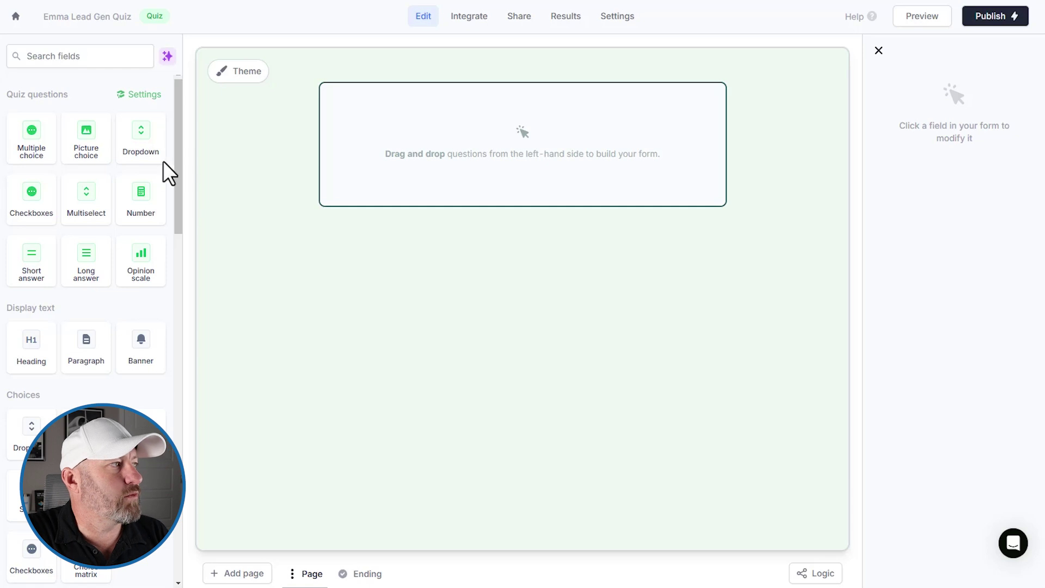
left_click(148, 150)
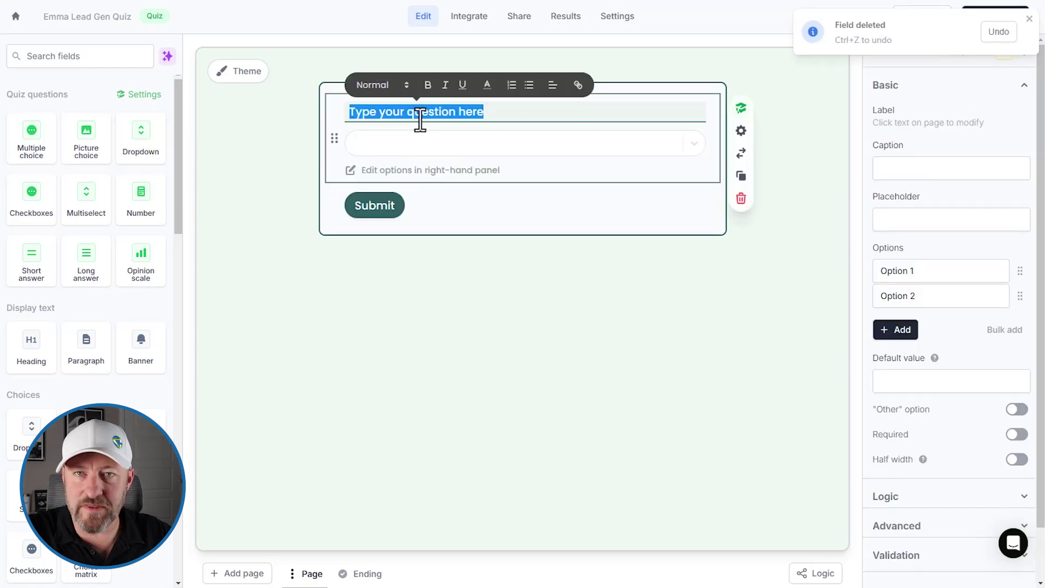
type("What ")
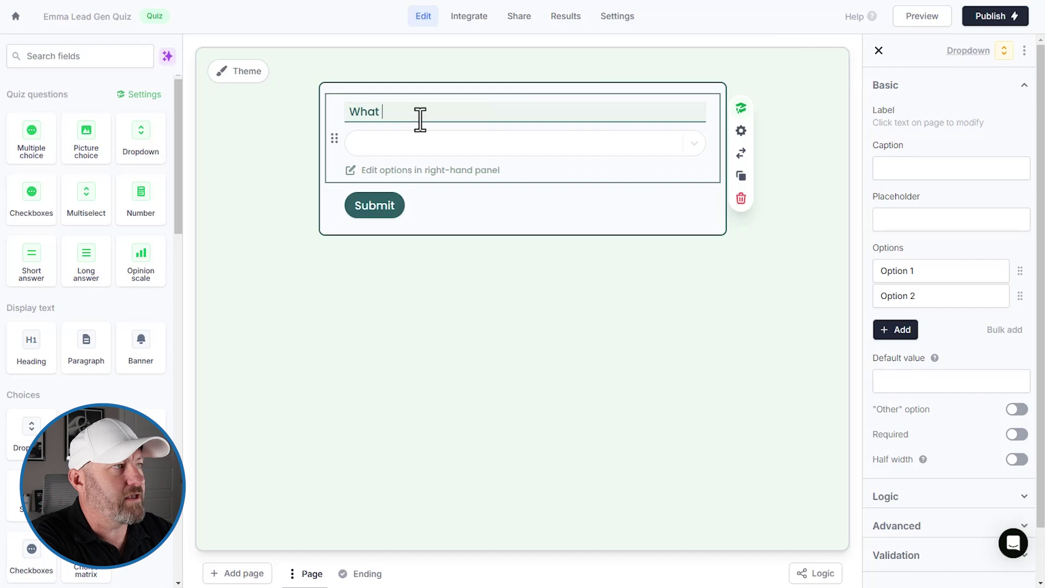
type("appearing")
key("BackSpace")
key("BackSpace")
key("BackSpace")
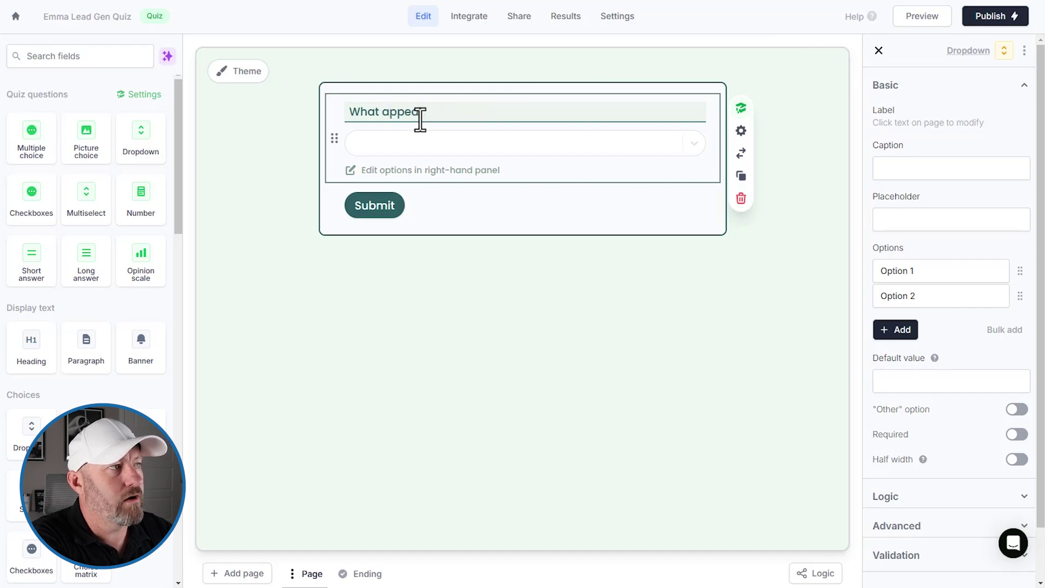
type("ls more?")
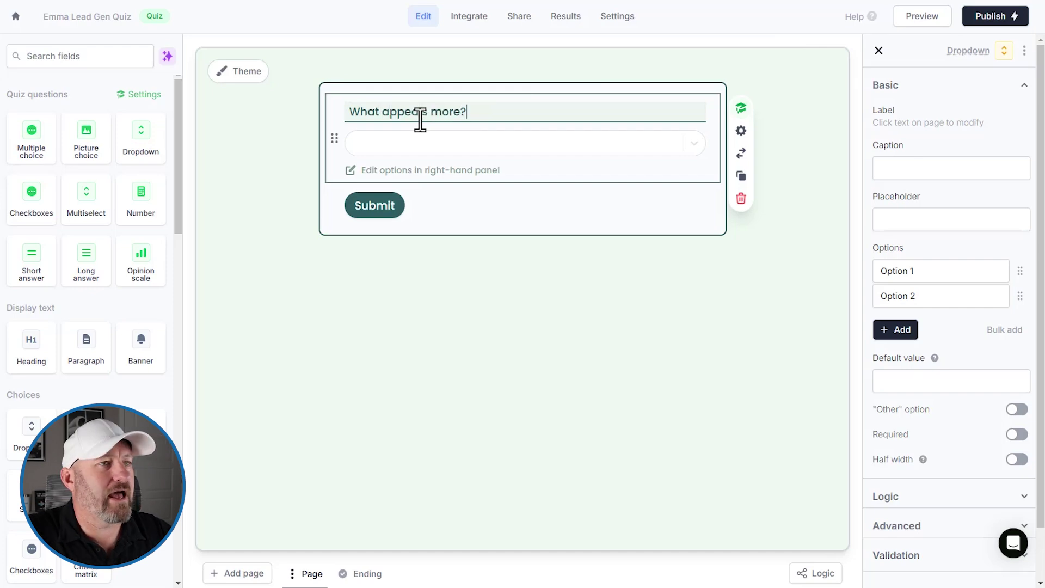
triple_click(947, 270)
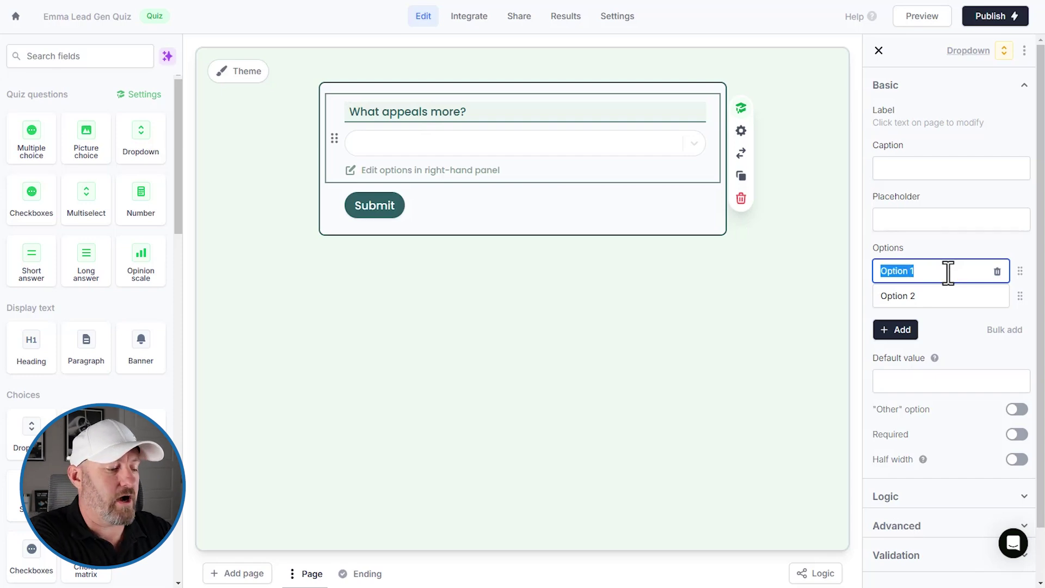
type("Feather")
key("Tab")
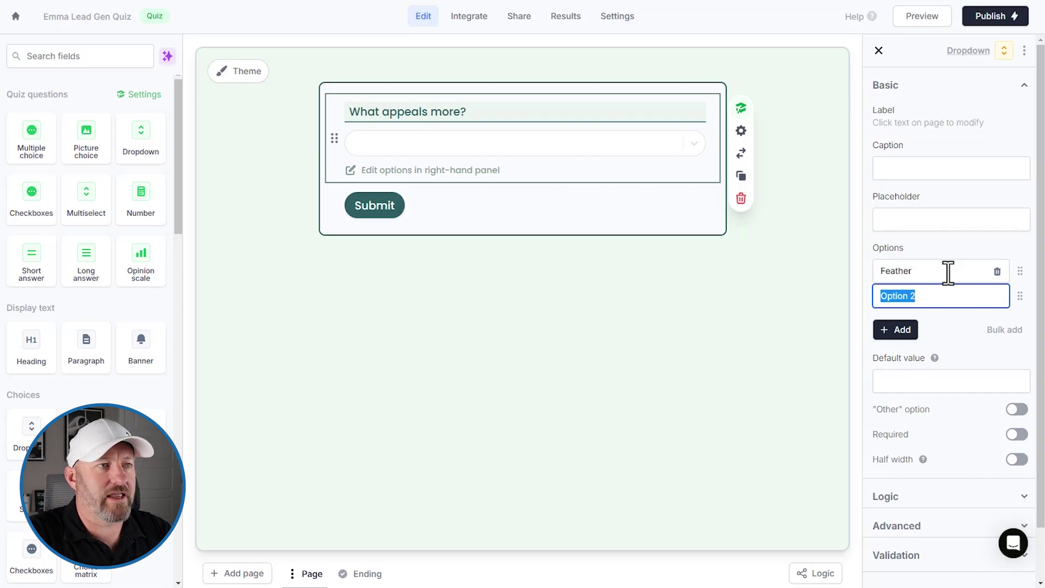
type("Bowling Ball")
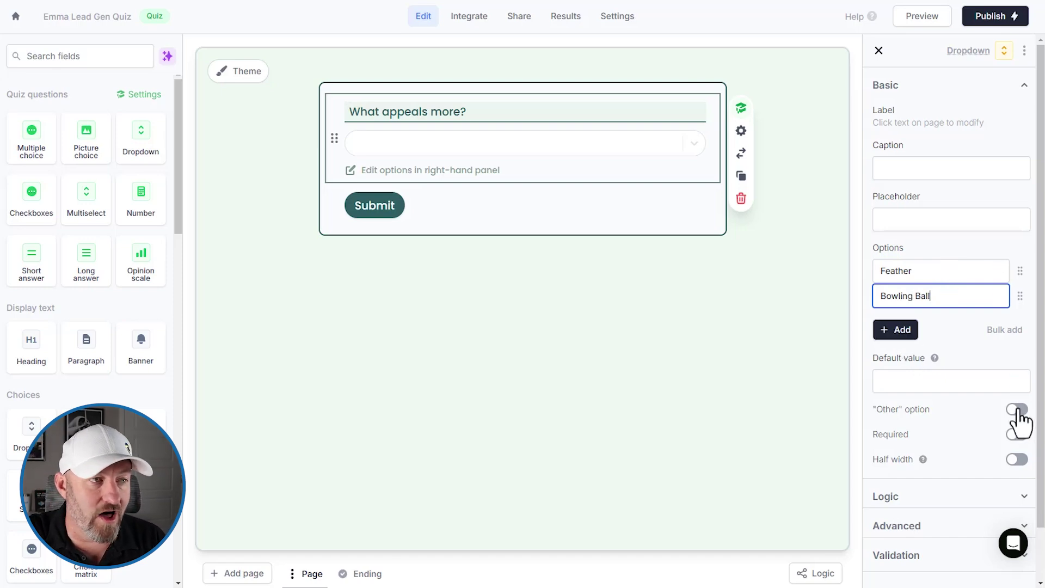
left_click(1017, 434)
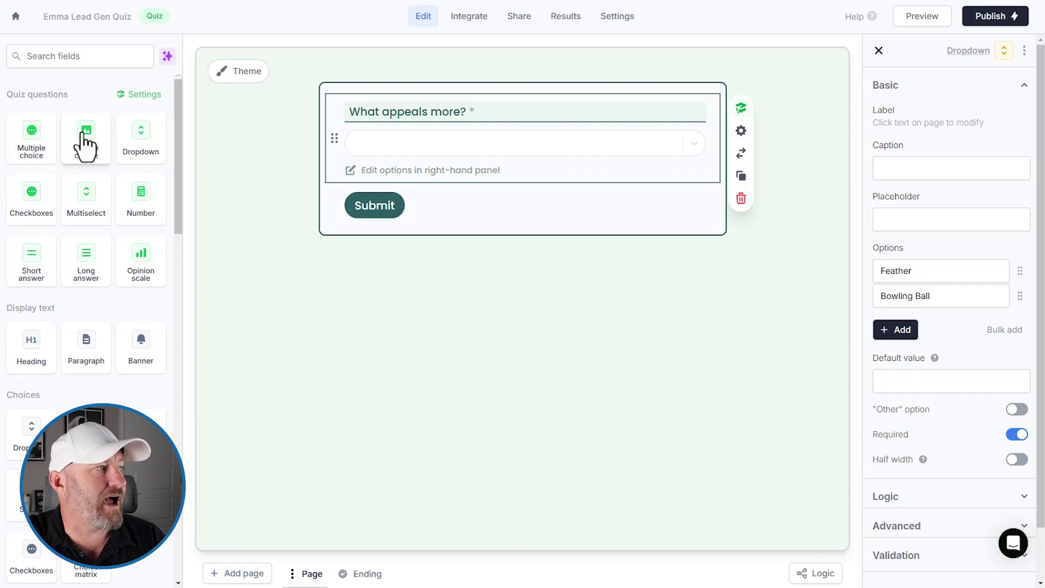
- Add a required dropdown 'Do you prefer clouds or rocks?' with answers Clouds and Rocks
left_click(135, 158)
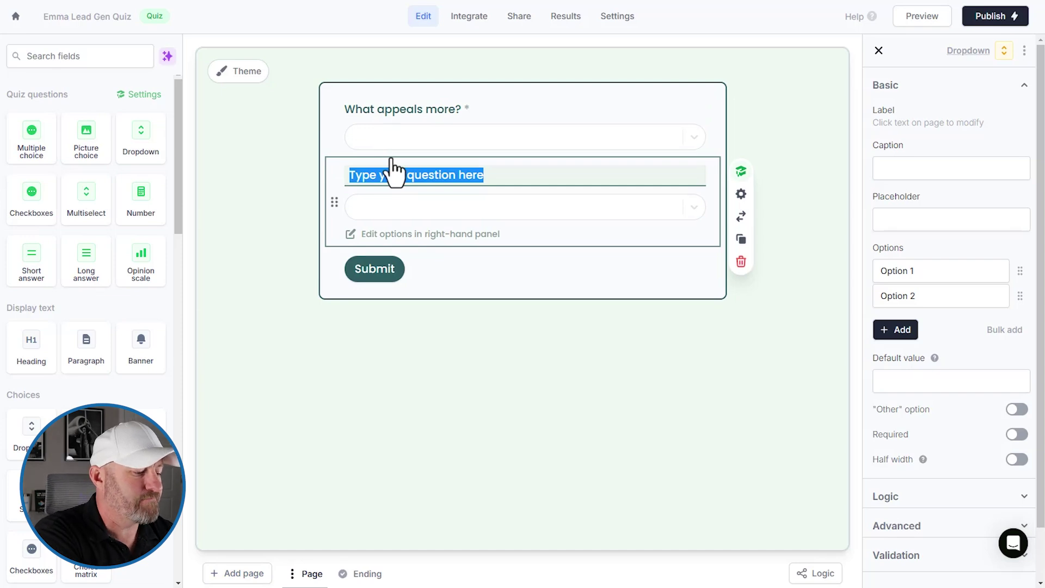
type("Do yo")
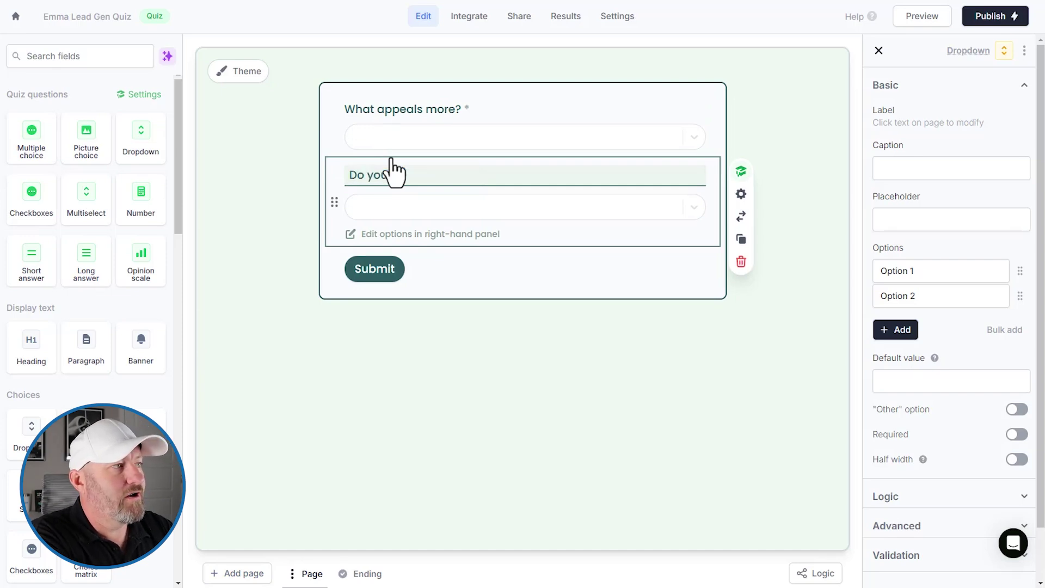
type("u prefer cloud")
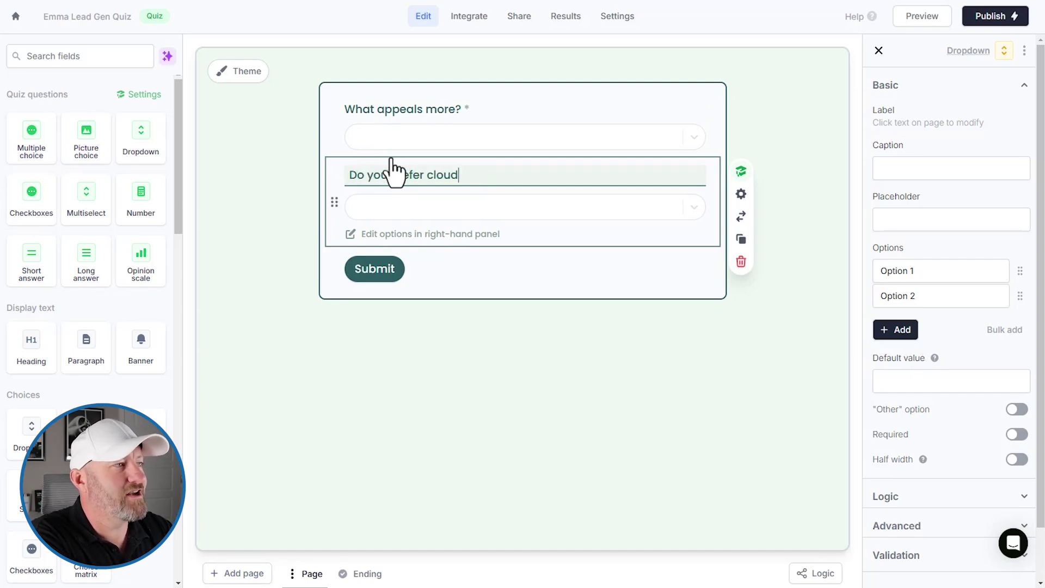
type("s or rocks?")
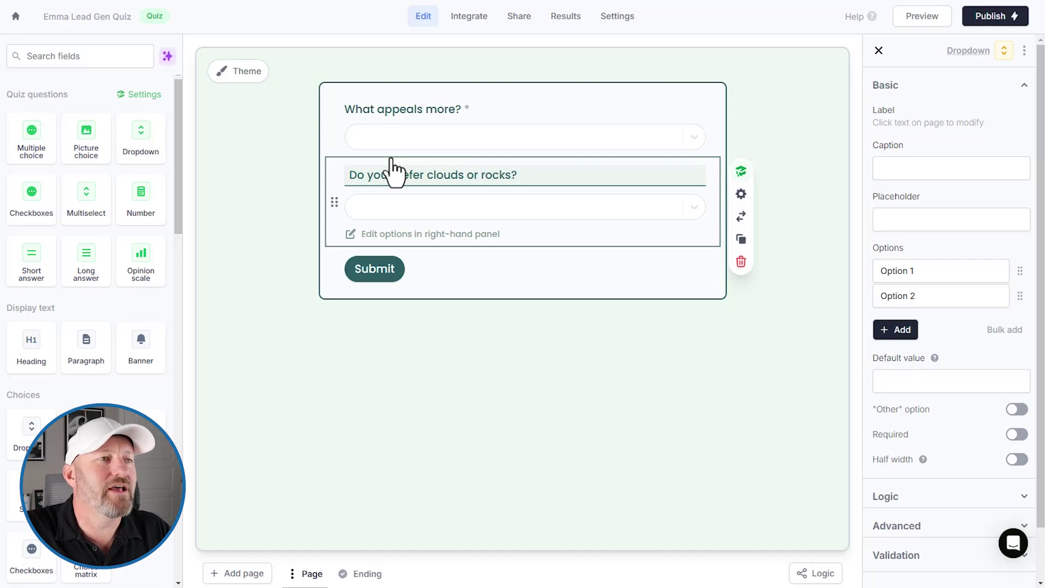
left_click(934, 275)
type("Clouds")
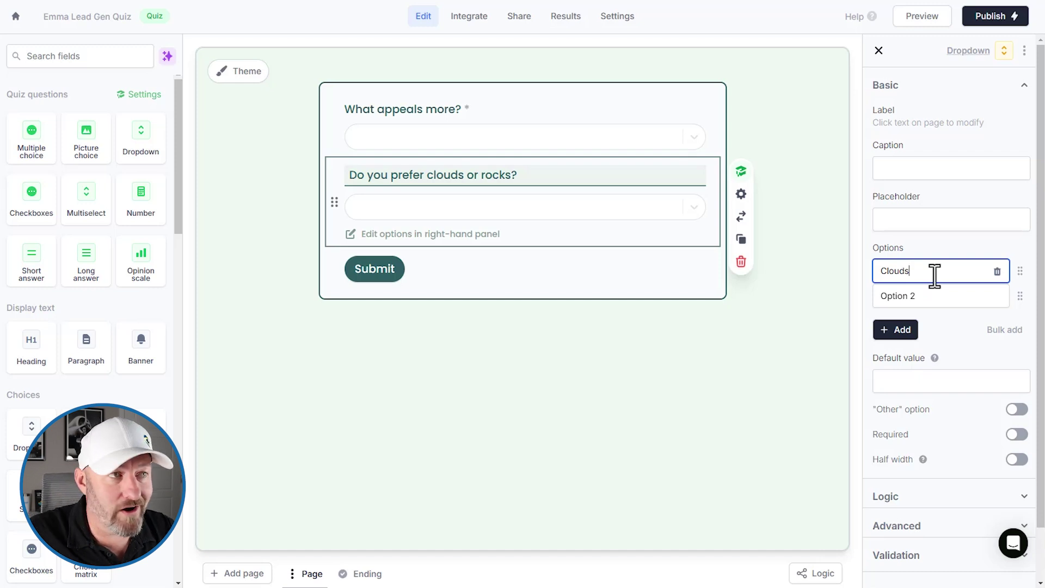
key("Tab")
type("Rocks")
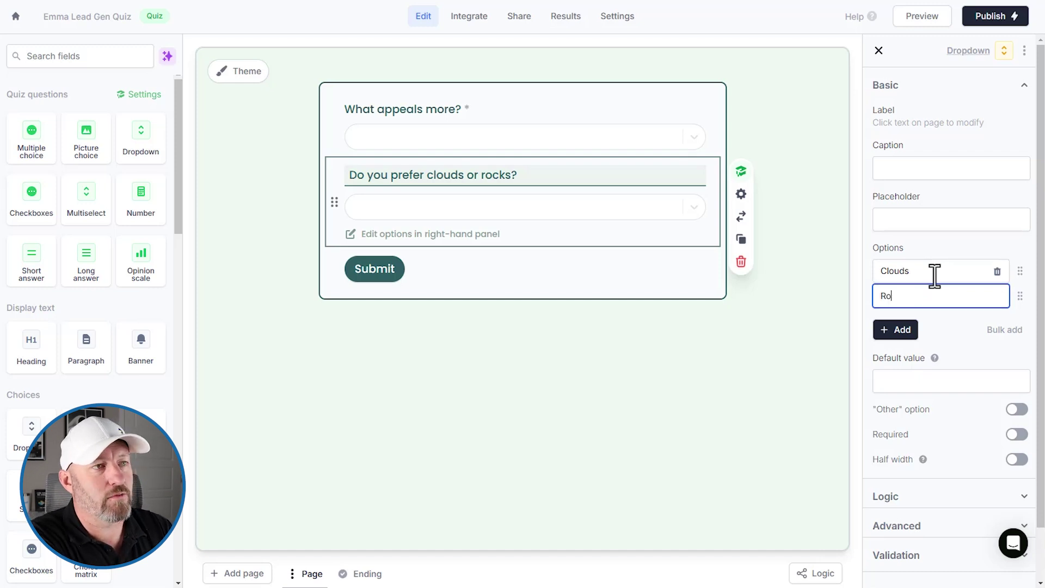
left_click(1017, 435)
- Check the first question's answer choices on the form, then return to Settings
left_click(651, 410)
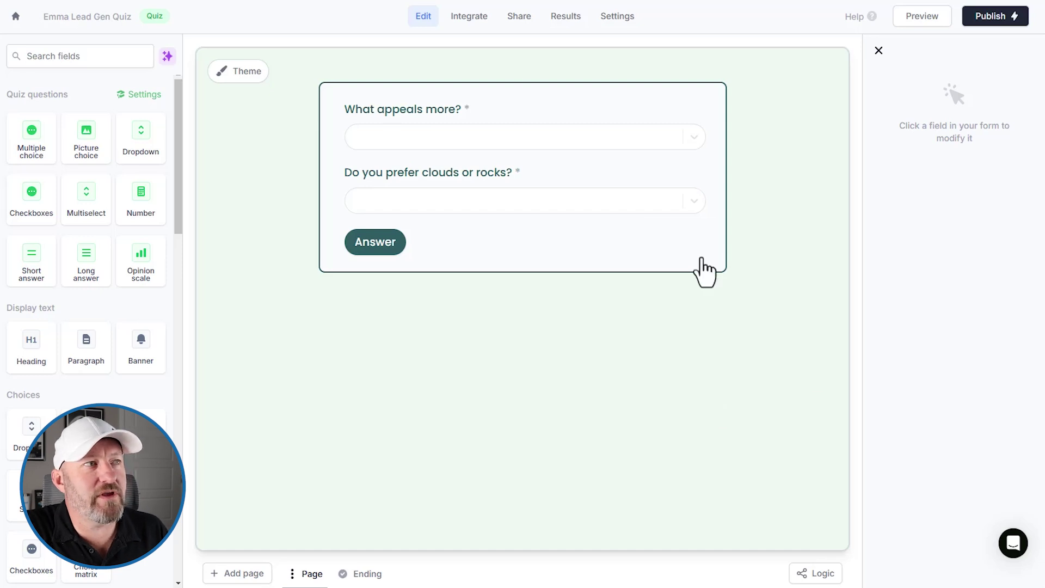
left_click(579, 137)
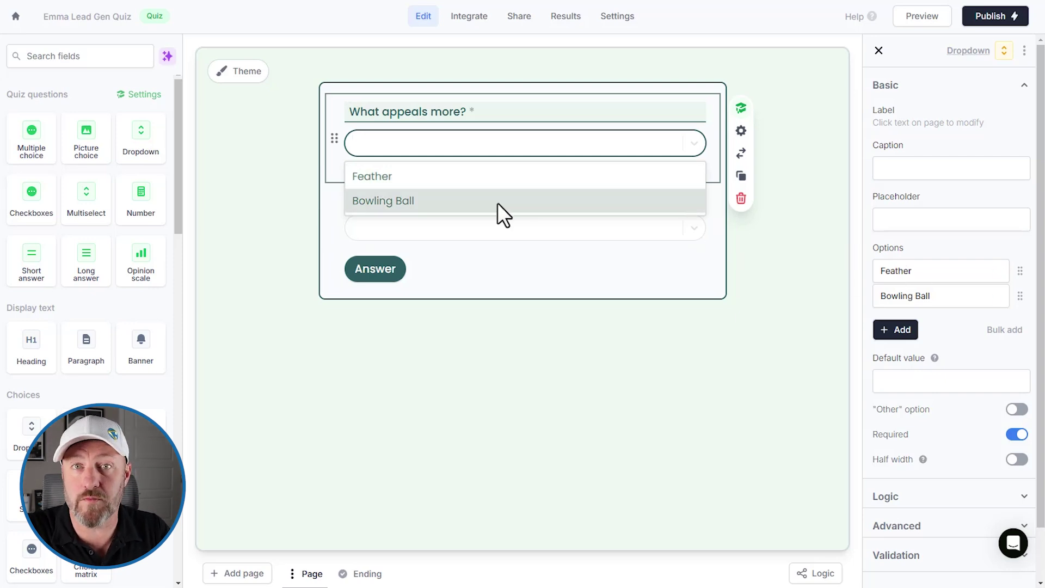
left_click(500, 280)
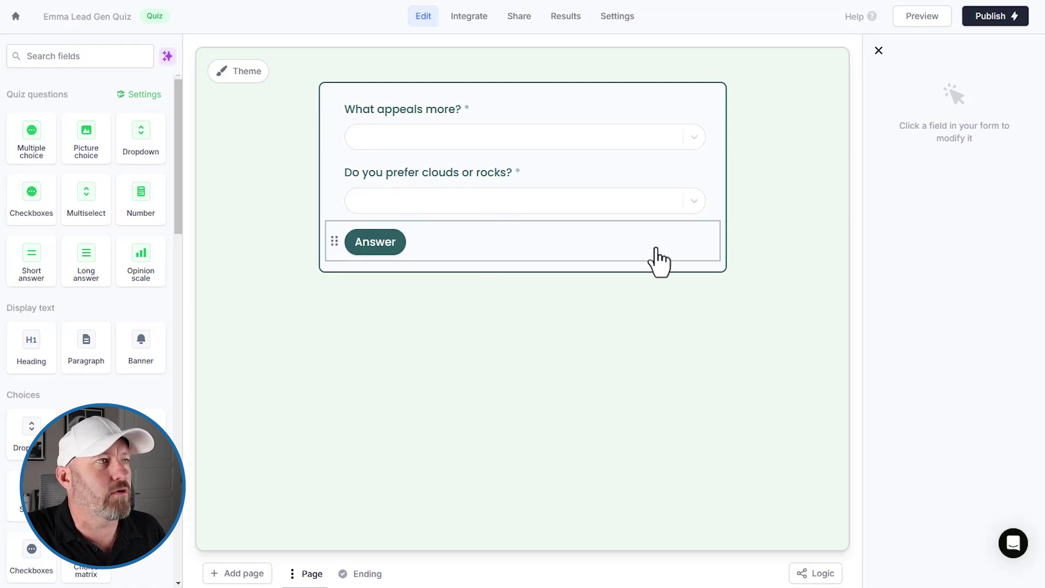
left_click(618, 16)
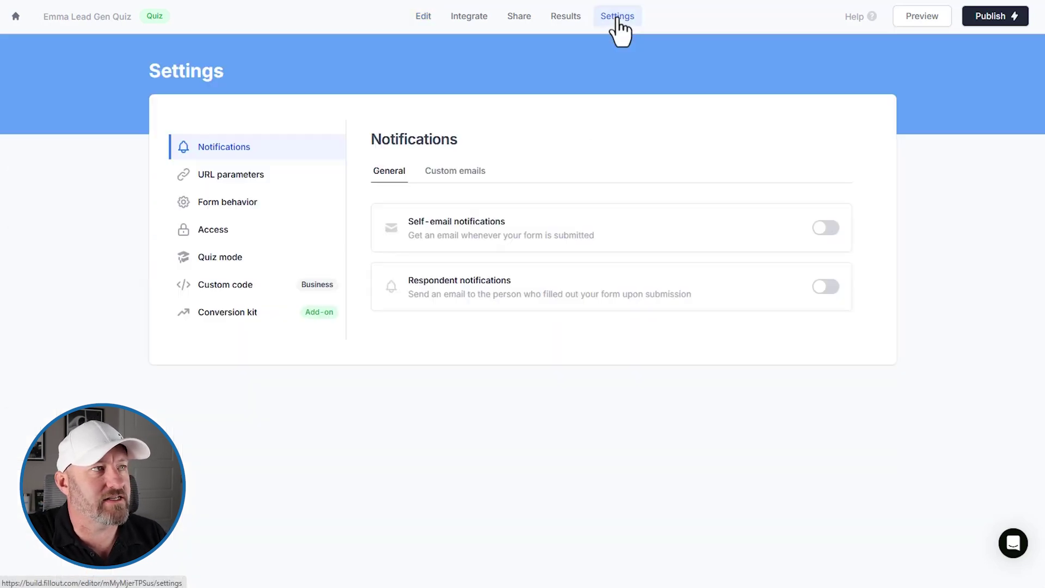
- In the quiz answer key, score the first question: Feather 1 and Bowling Ball 10
left_click(217, 266)
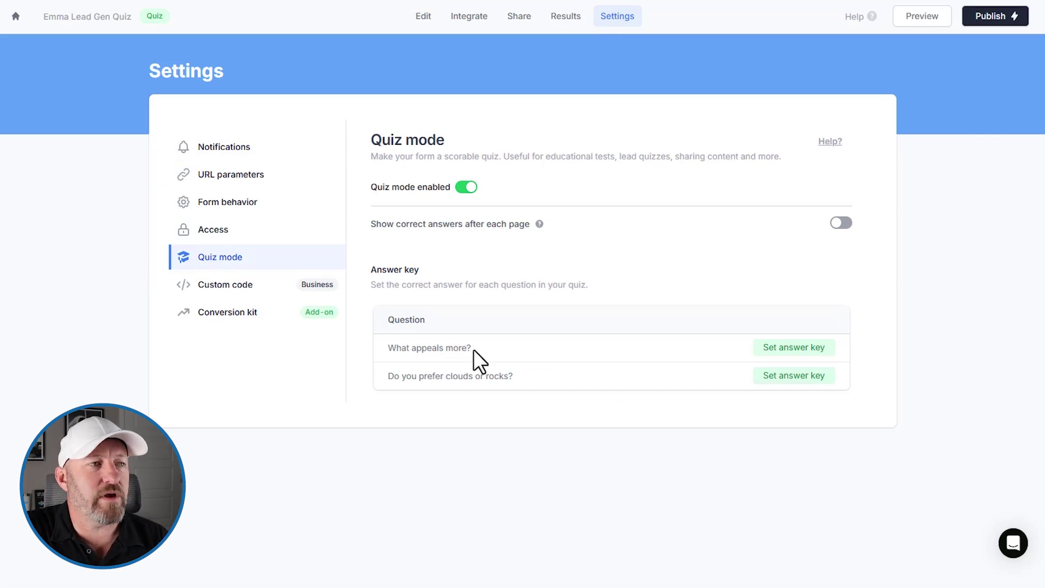
left_click(784, 350)
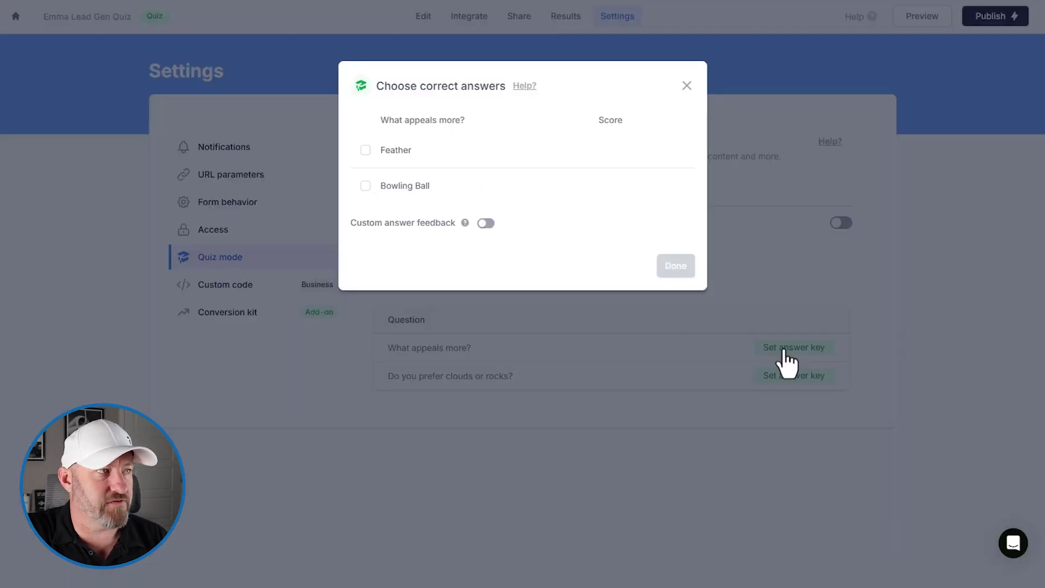
left_click(365, 150)
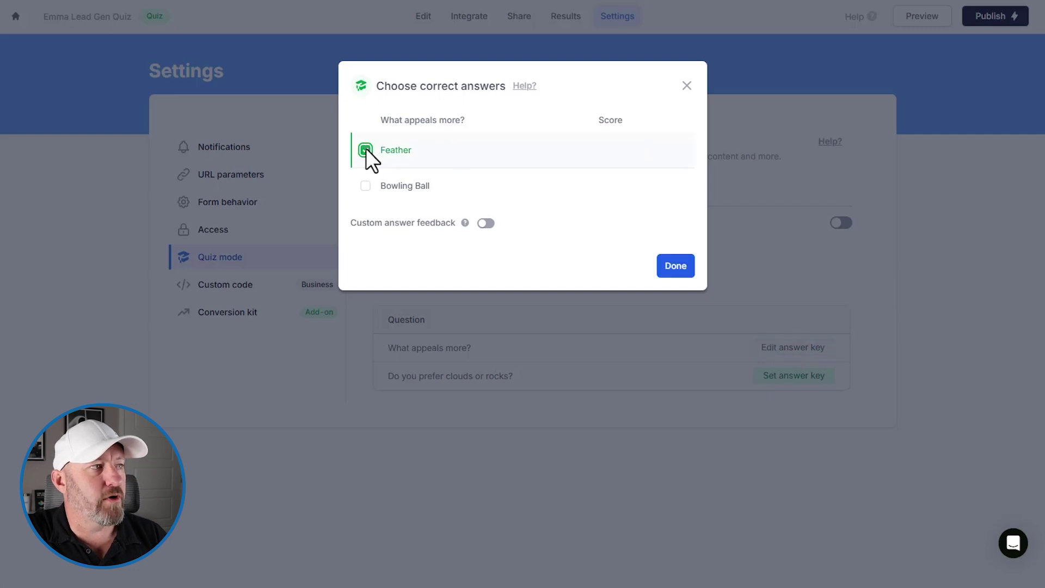
left_click(365, 185)
left_click(607, 150)
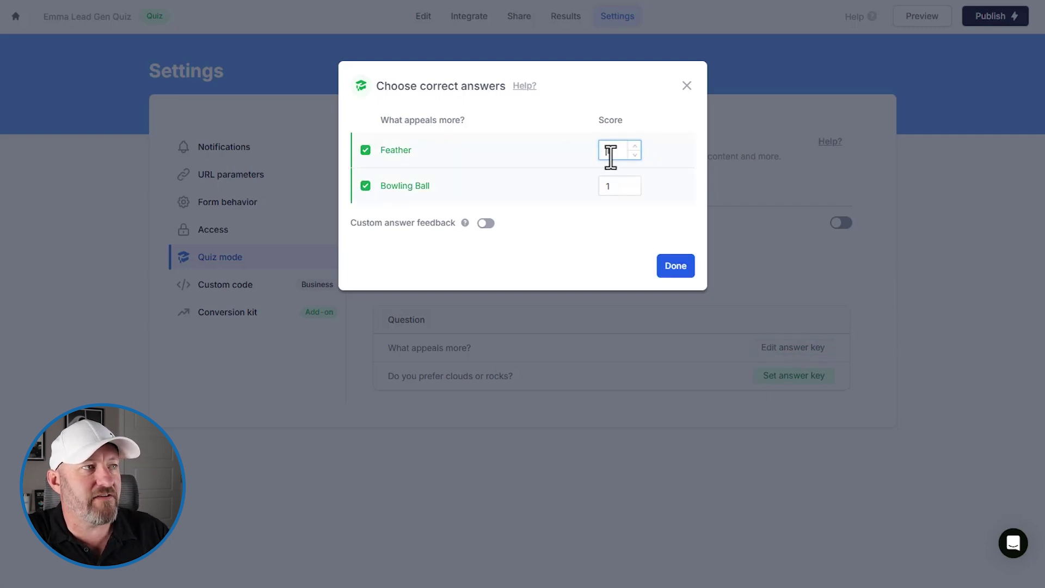
double_click(623, 185)
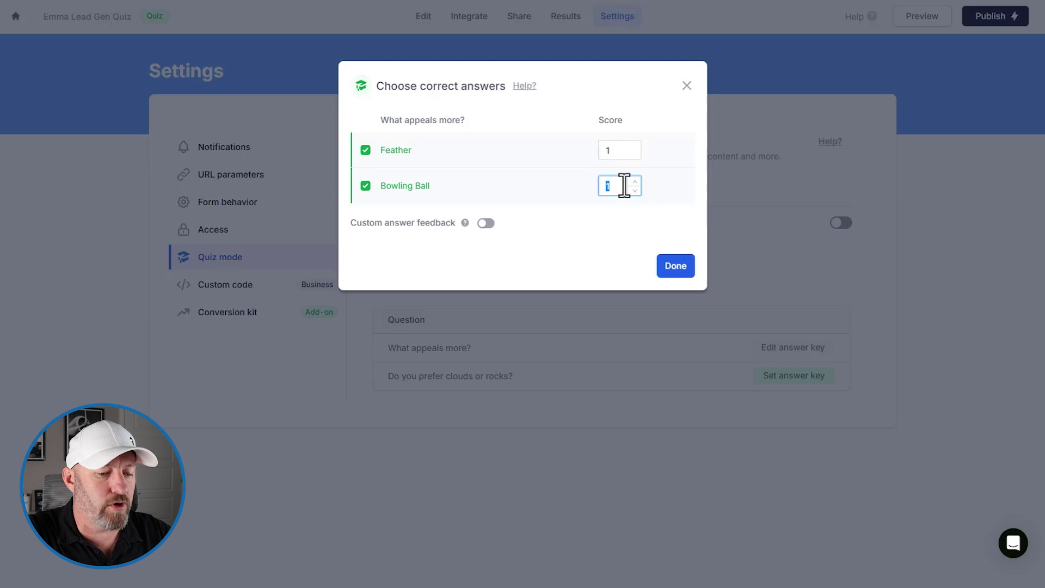
type("10")
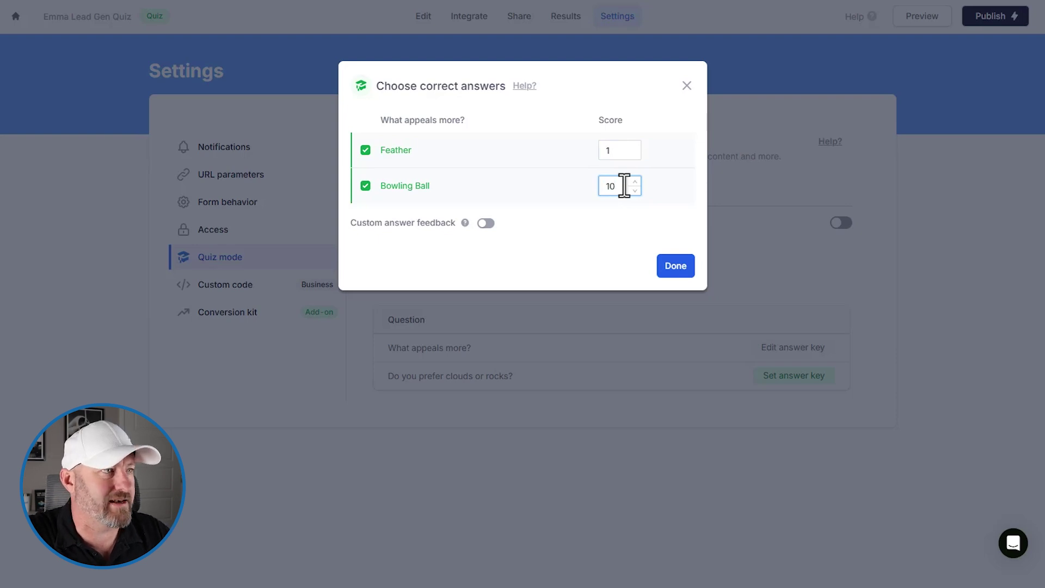
left_click(676, 272)
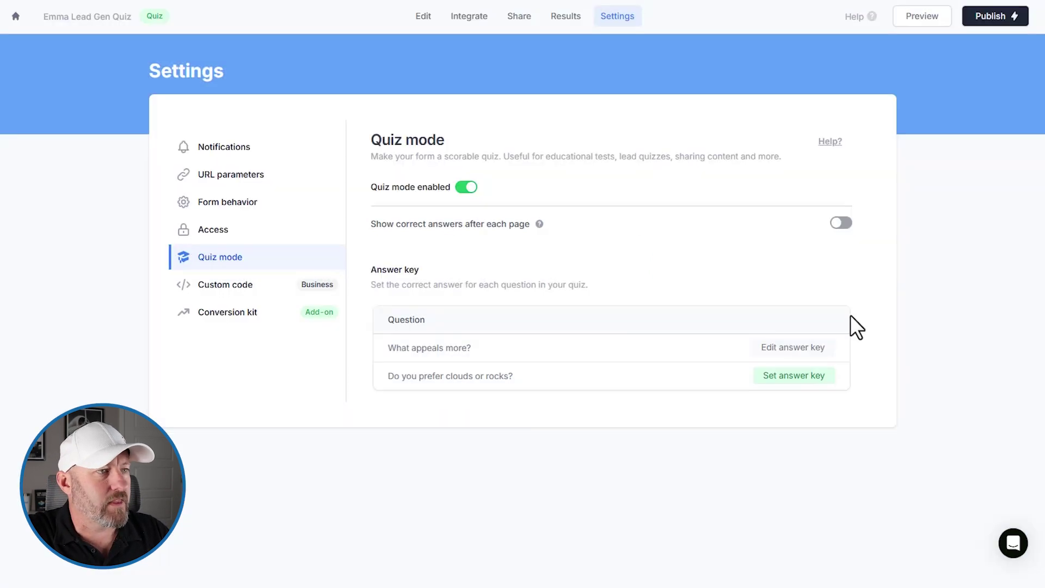
- Score the clouds-or-rocks question: Clouds 2 and Rocks 15
left_click(783, 379)
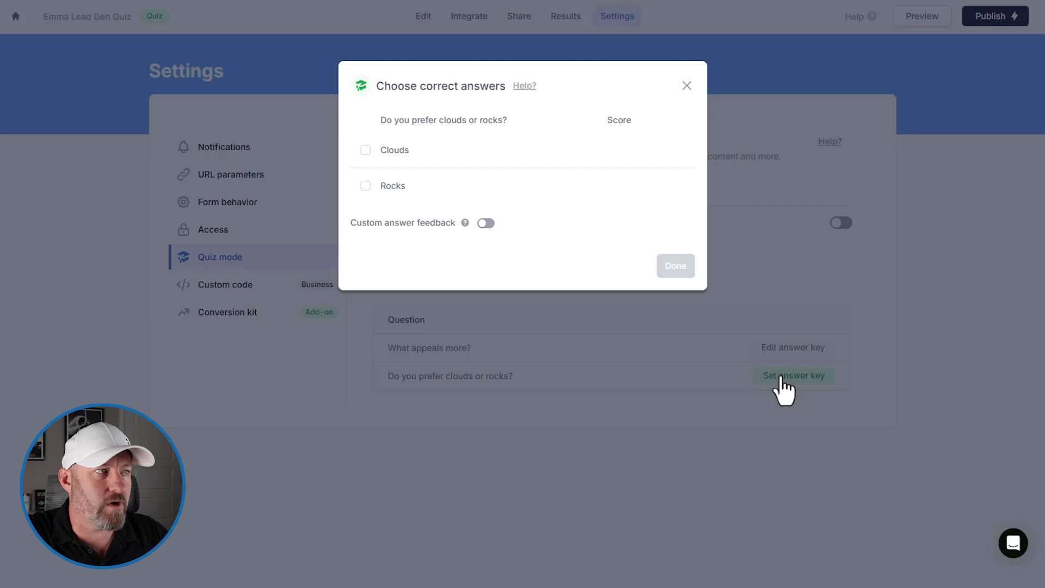
left_click(365, 150)
left_click(365, 185)
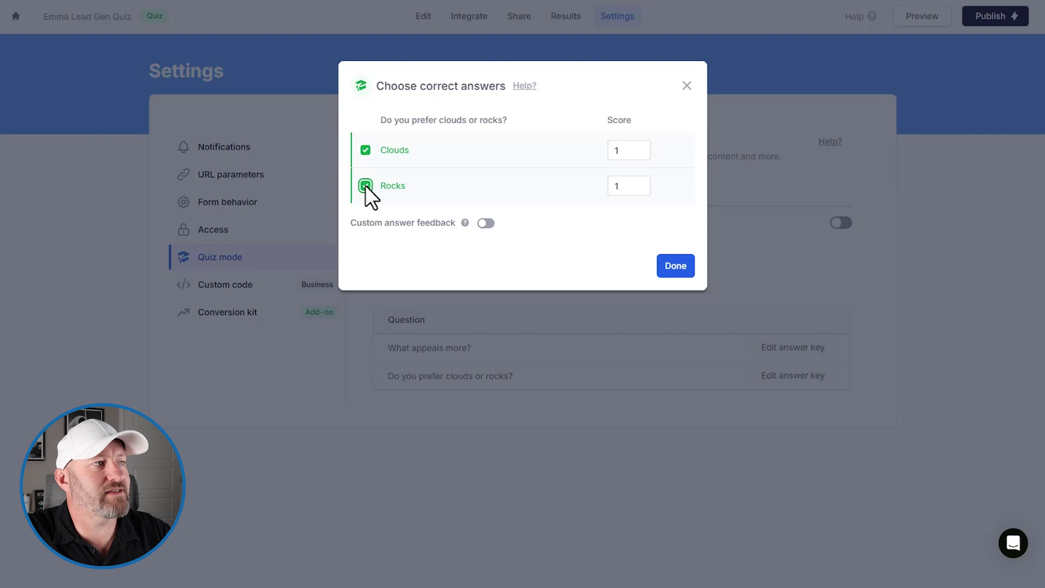
double_click(630, 186)
type("15")
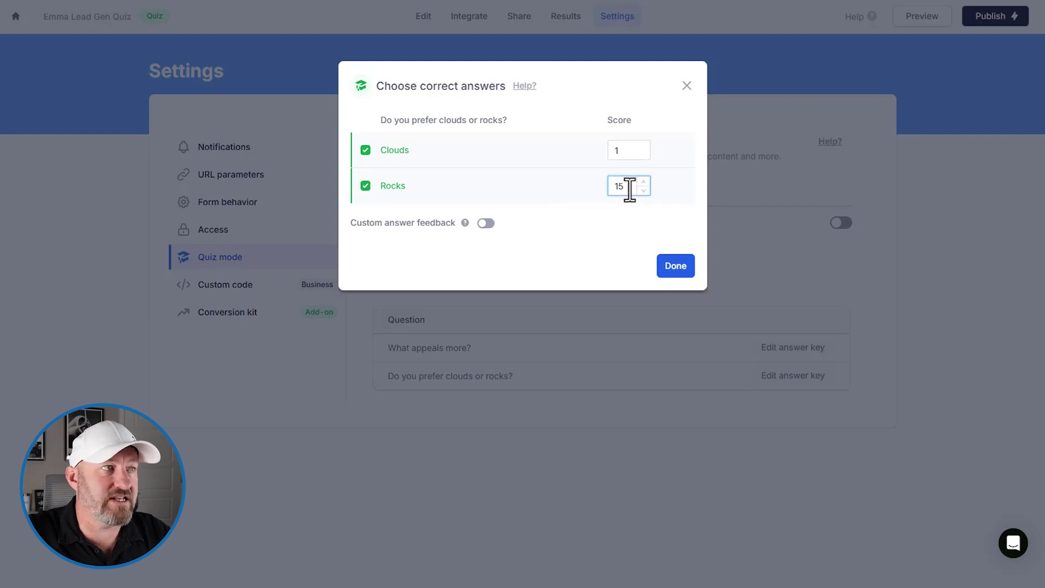
left_click(629, 150)
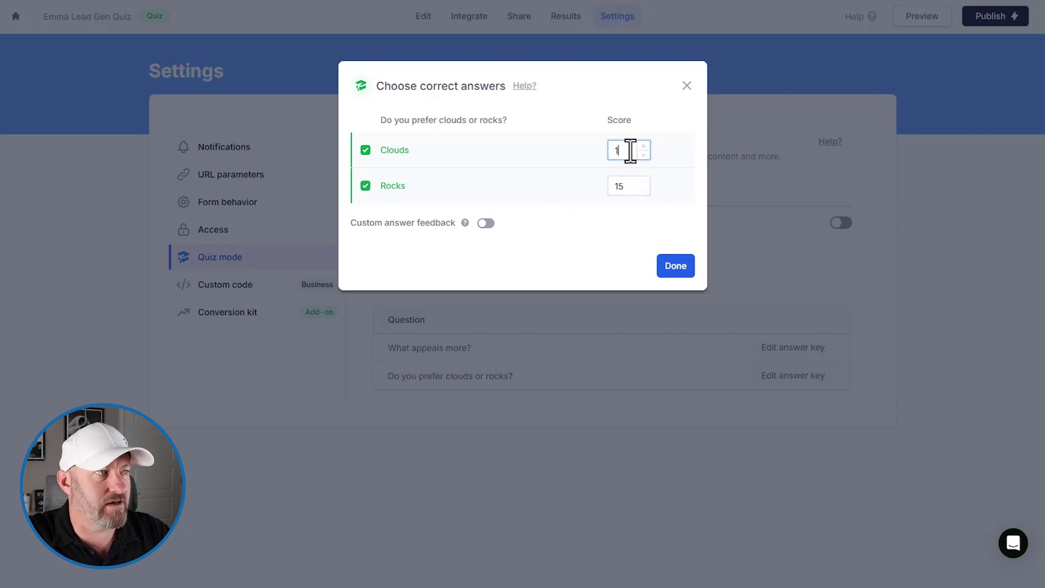
double_click(630, 151)
type("2")
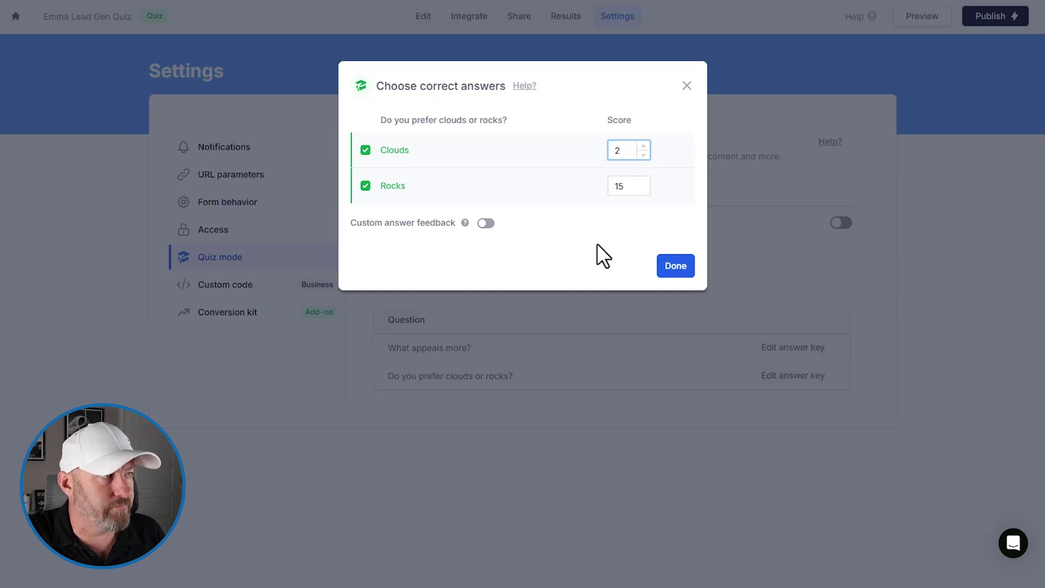
left_click(596, 243)
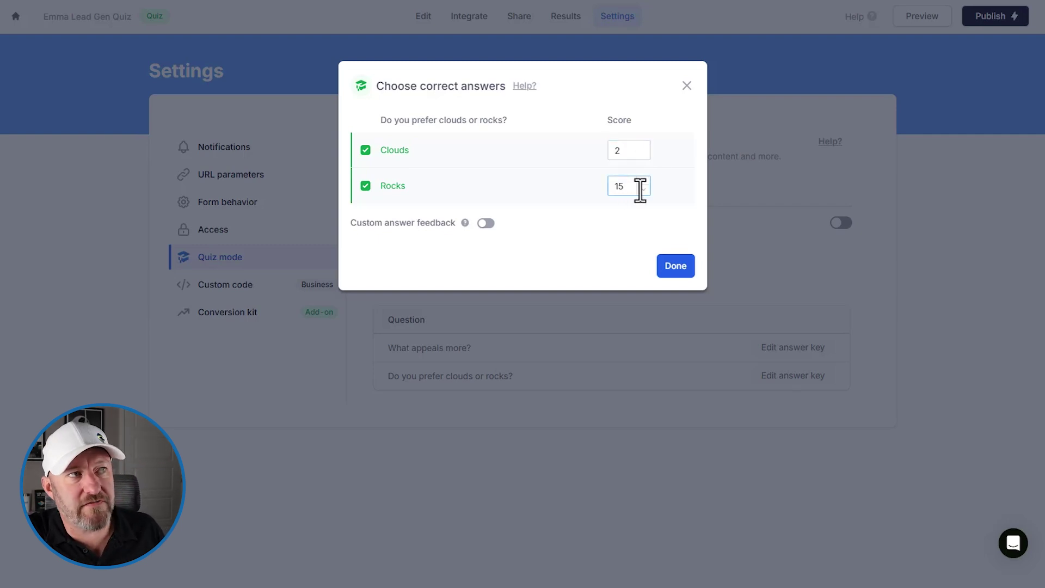
left_click(687, 86)
- Reopen both answer keys to verify the scores and save them
left_click(786, 351)
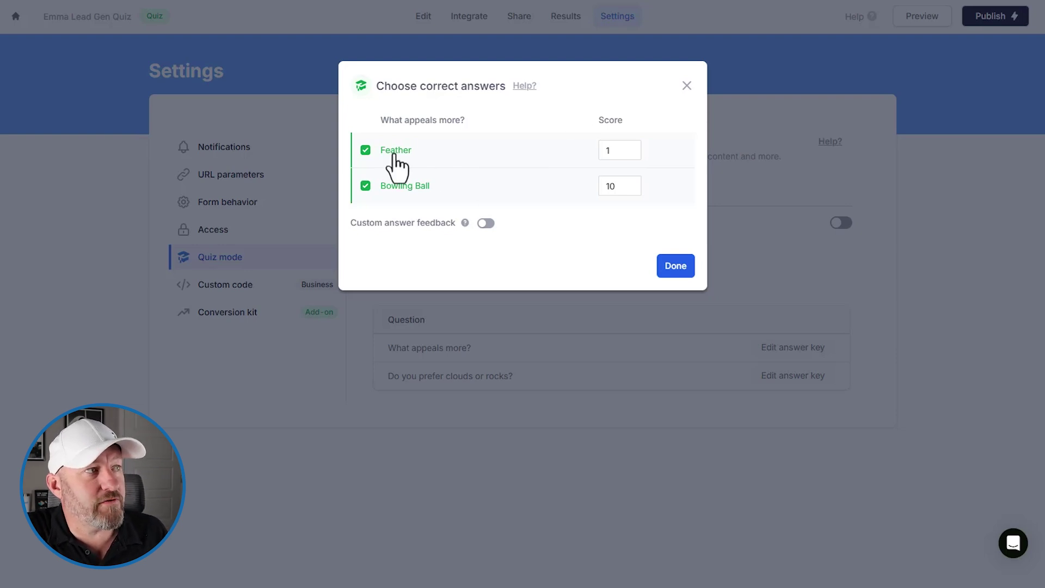
left_click(686, 86)
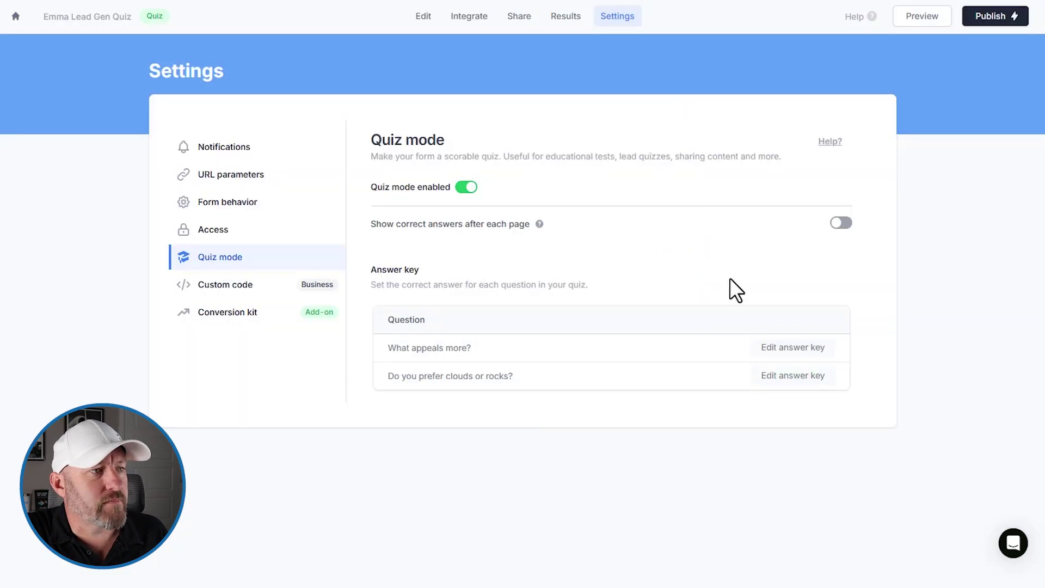
left_click(782, 387)
left_click(633, 187)
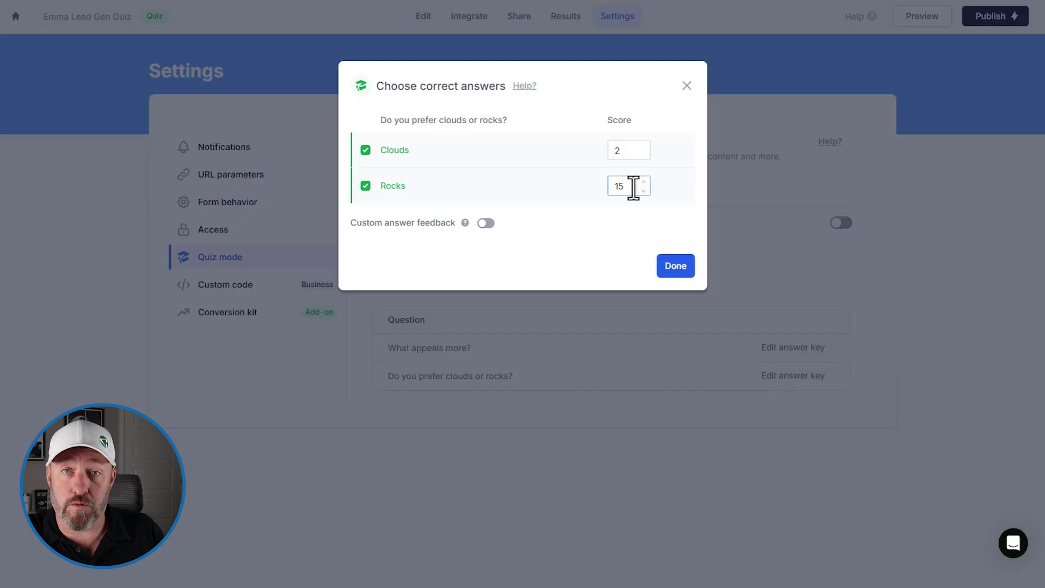
left_click(678, 270)
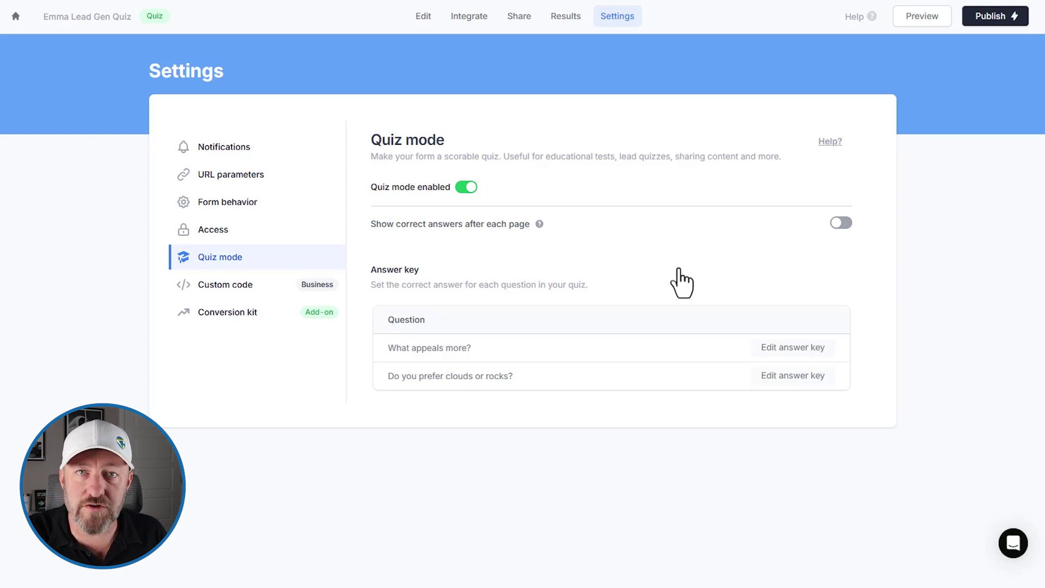
- Add a new ending page named 'Firm Mattress'
left_click(423, 16)
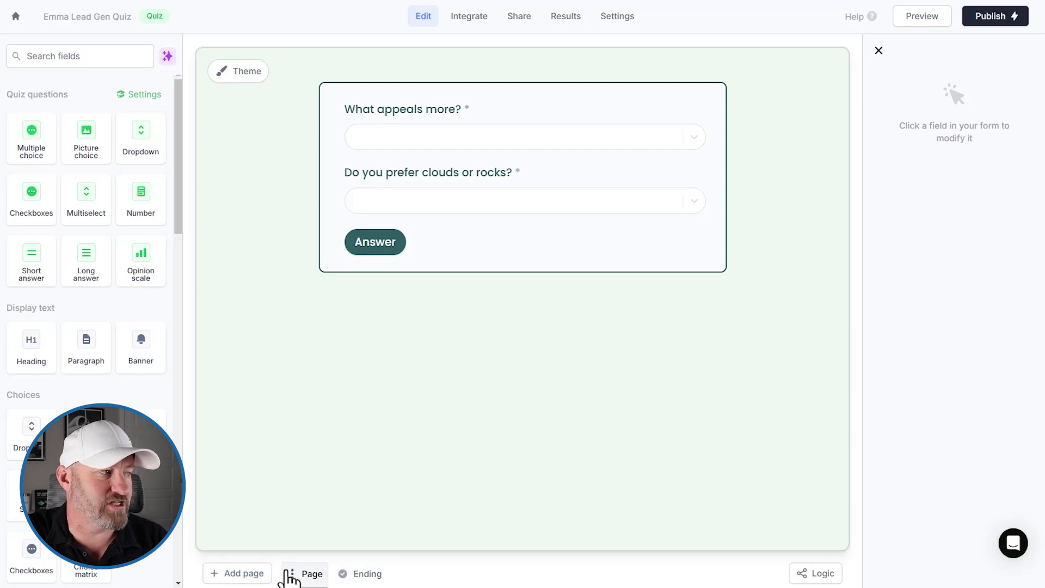
left_click(249, 573)
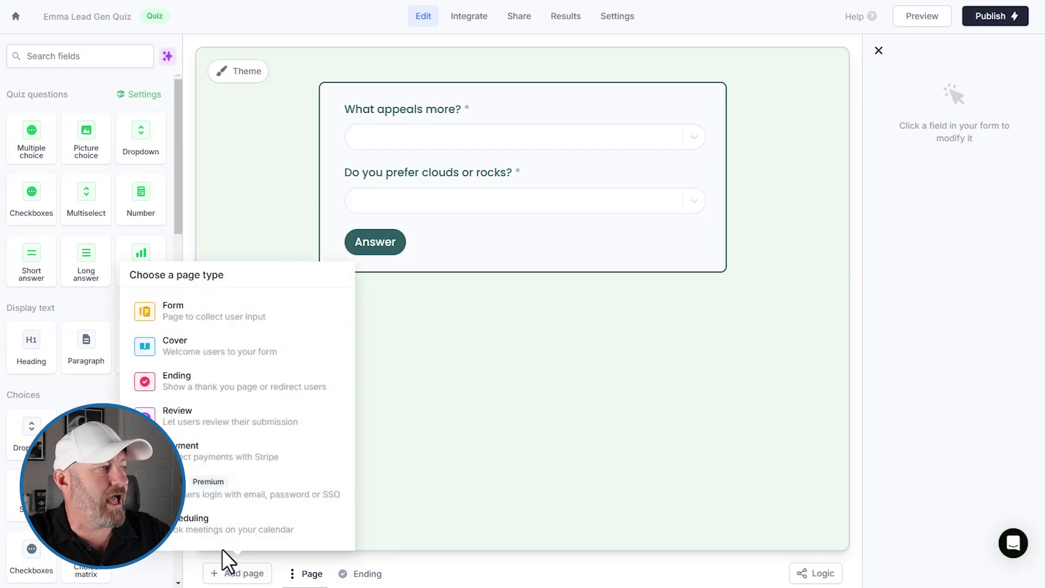
left_click(175, 386)
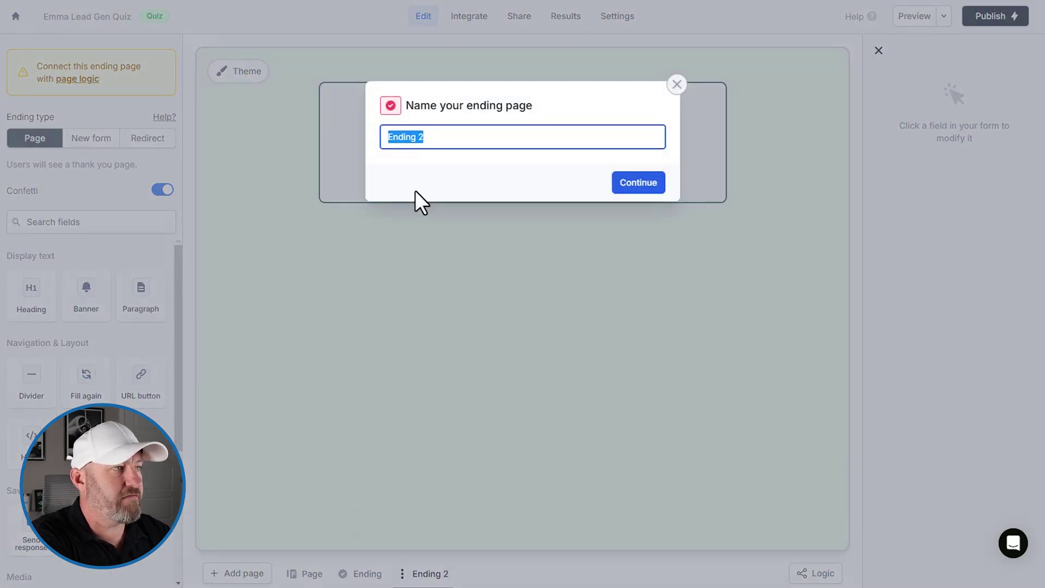
type("Firm")
key("BackSpace")
key("BackSpace")
type("rm Mattress")
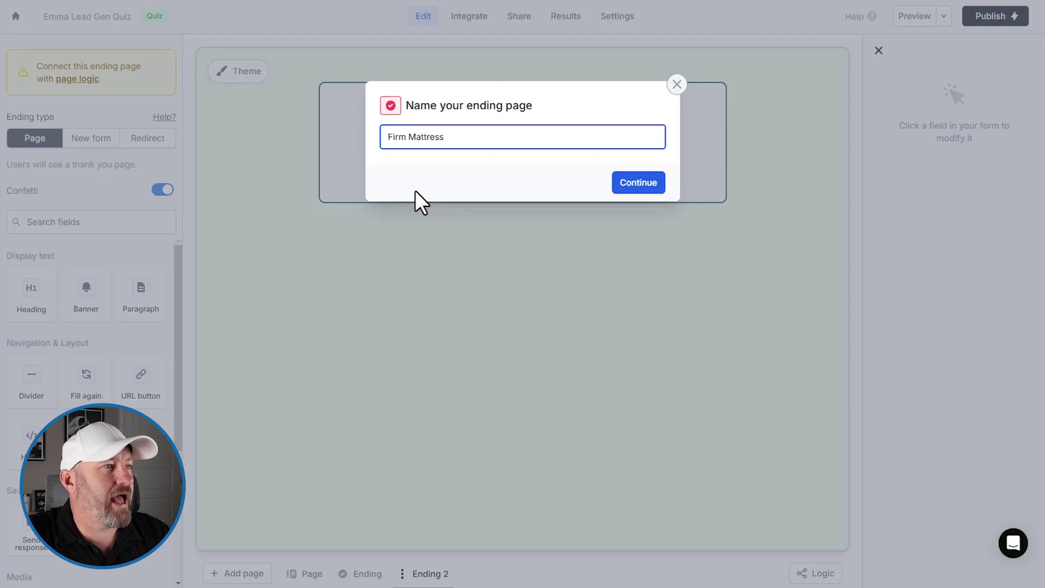
left_click(640, 185)
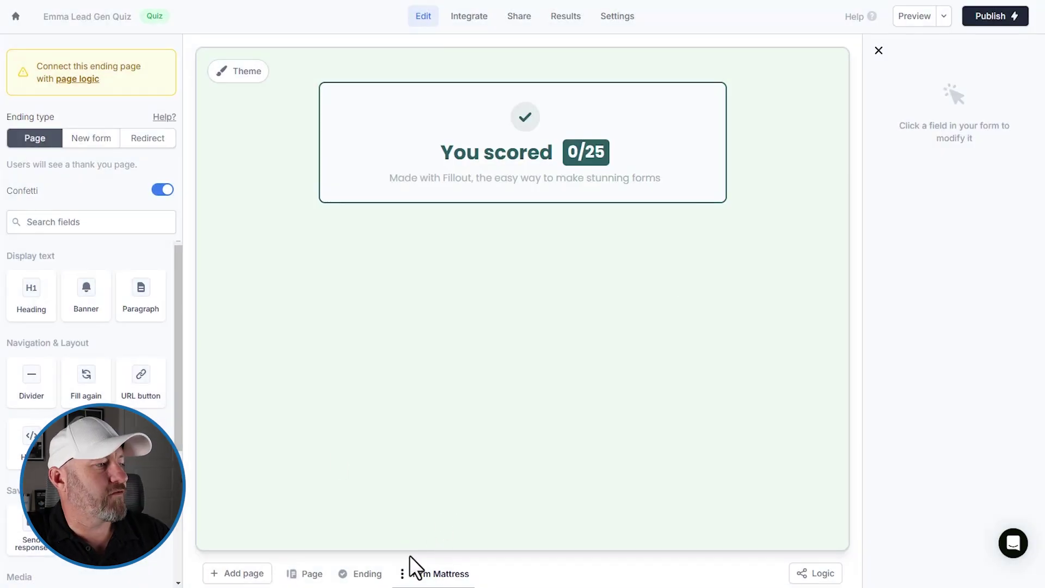
- Rename the original ending page to 'Soft Mattress'
left_click(362, 576)
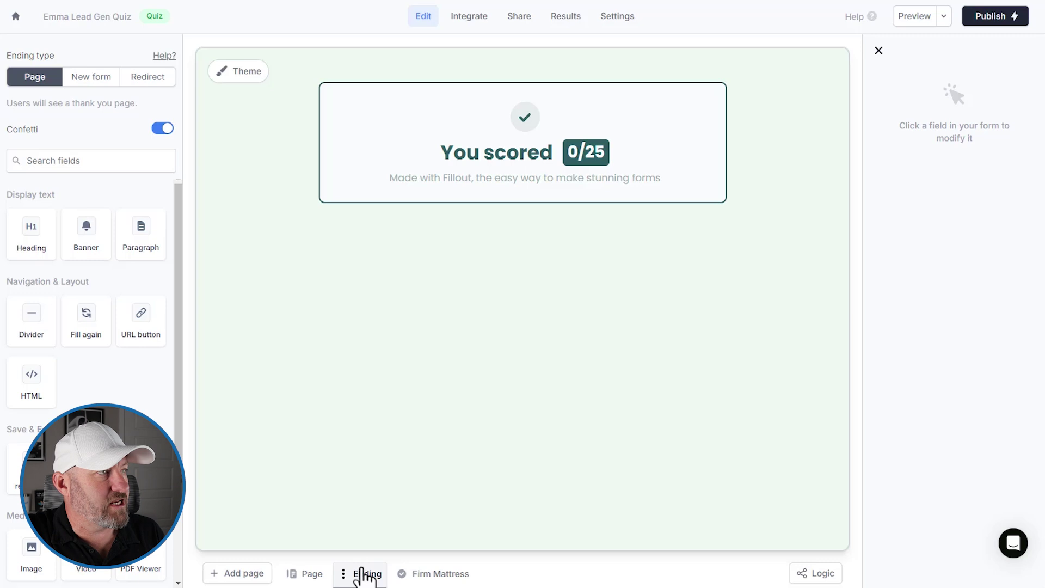
left_click(345, 575)
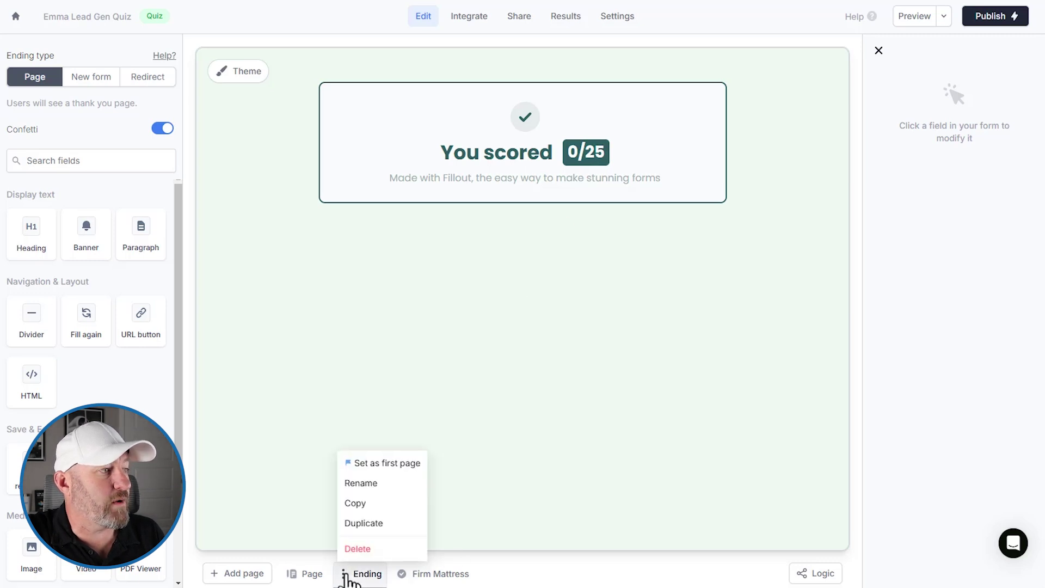
left_click(362, 484)
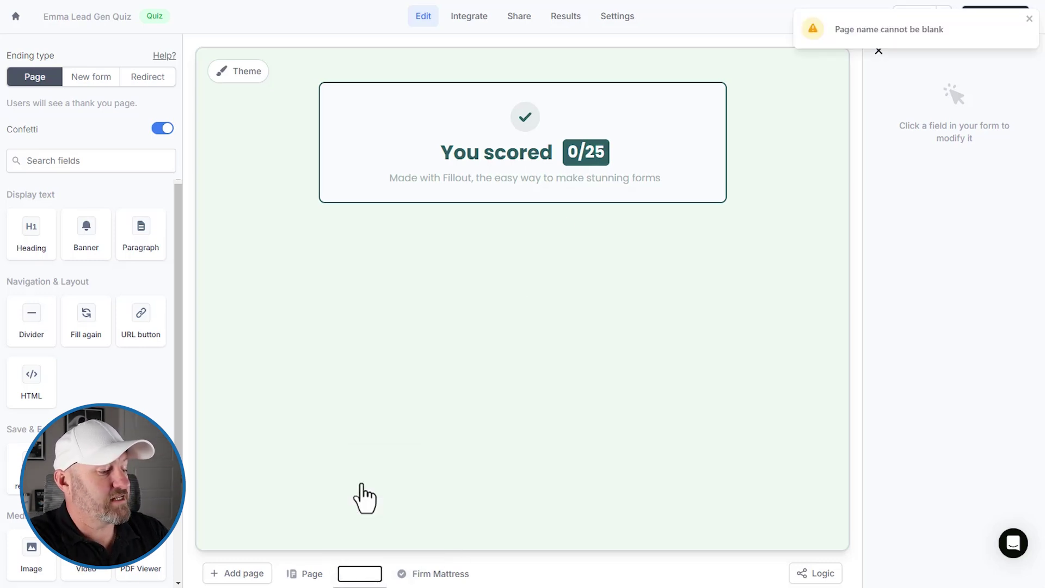
type("Soft Mattress")
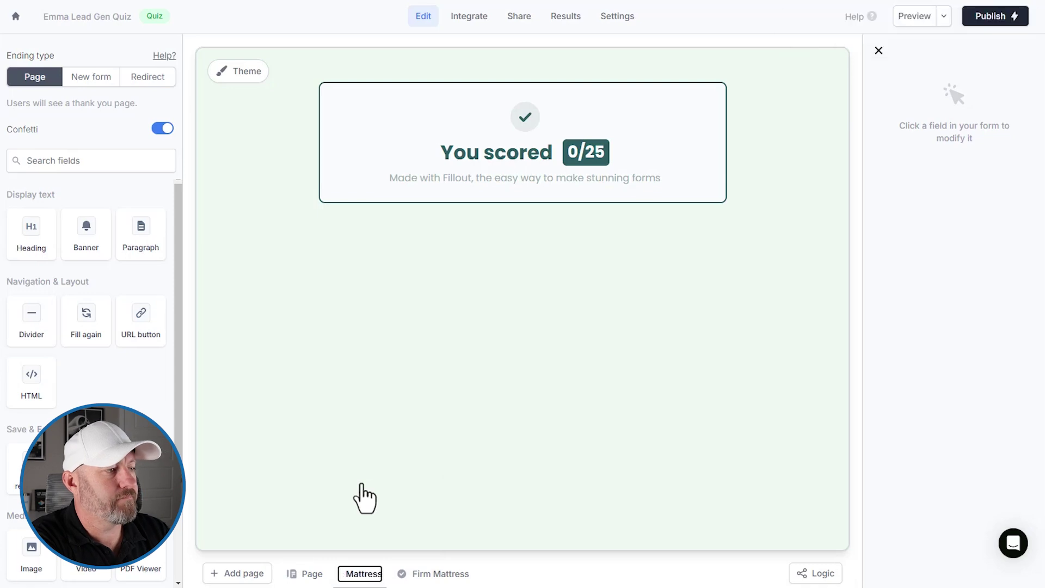
key("Return")
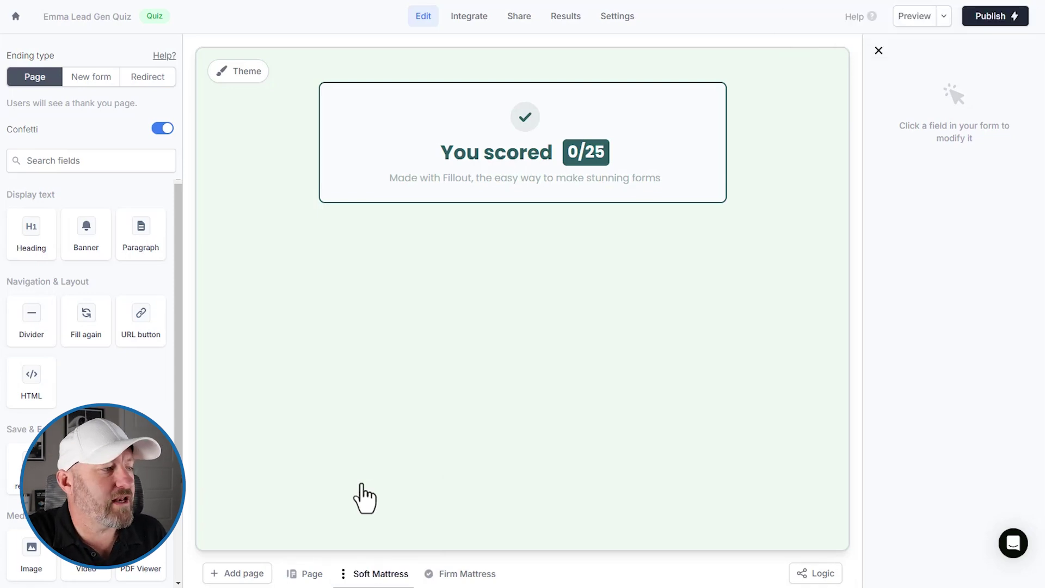
left_click(811, 576)
- In the logic map, connect a second branch from the question page to Firm Mattress
left_click_drag(401, 350, 647, 366)
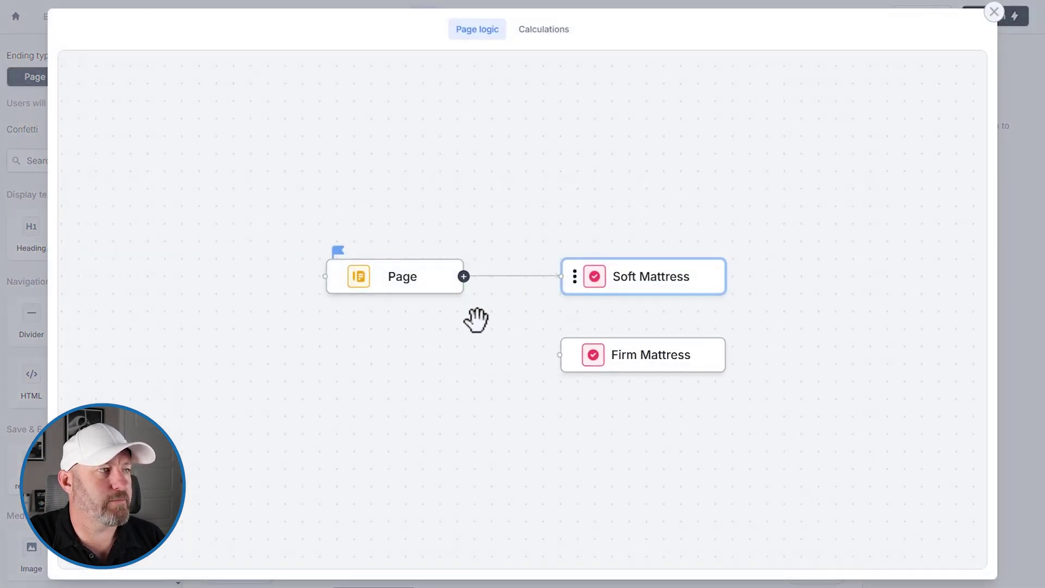
left_click(463, 276)
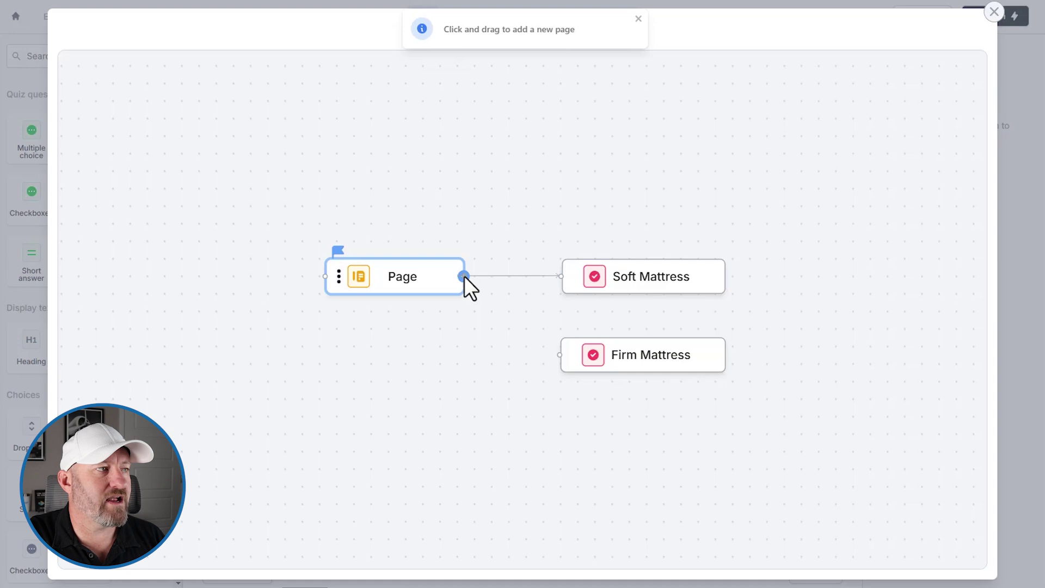
left_click_drag(463, 276, 577, 366)
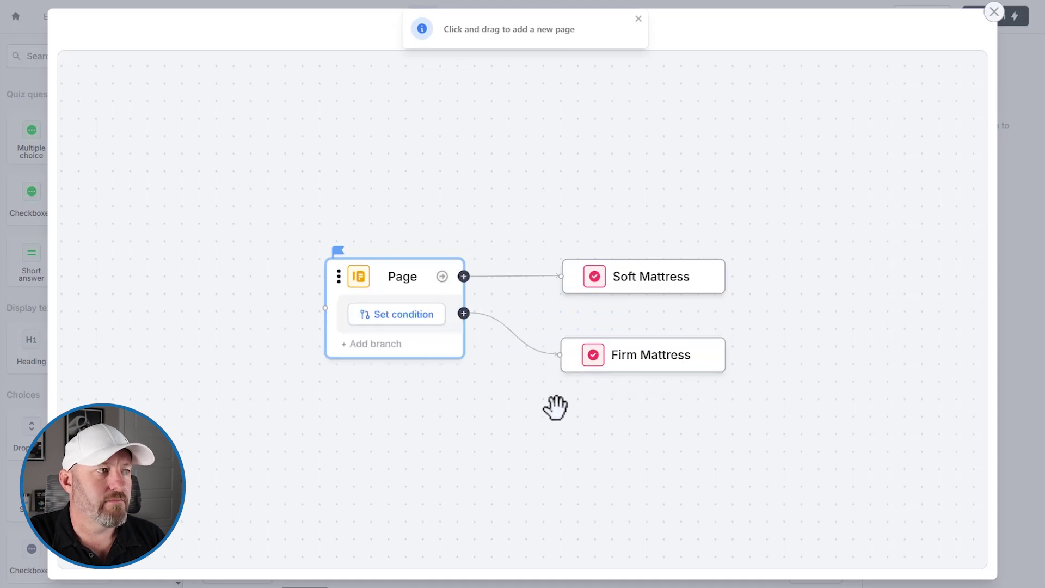
- Give the Firm Mattress branch the condition Score greater than or equal to 16
mouse_move(524, 279)
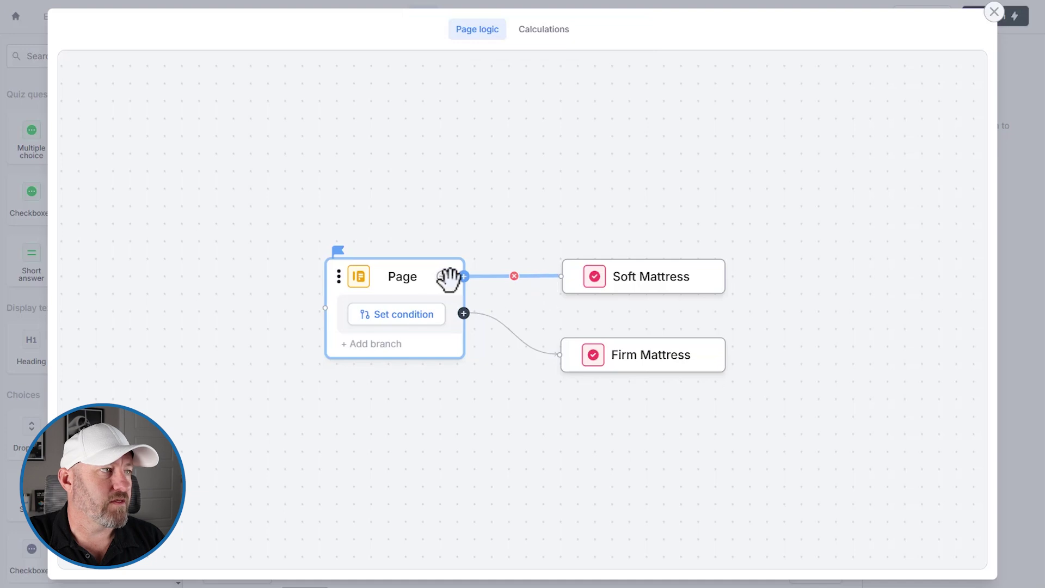
mouse_move(441, 277)
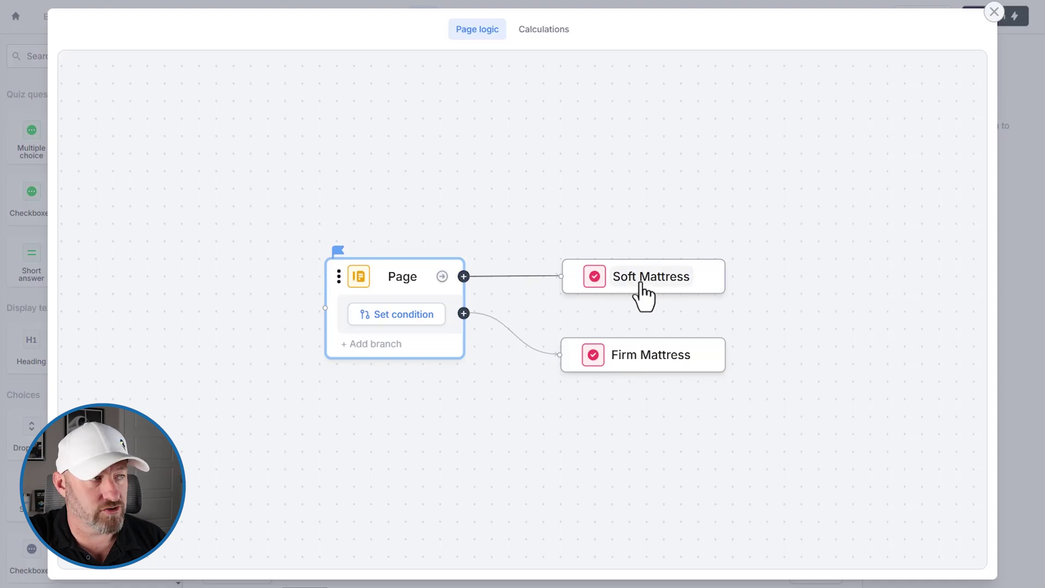
left_click(383, 324)
left_click(386, 361)
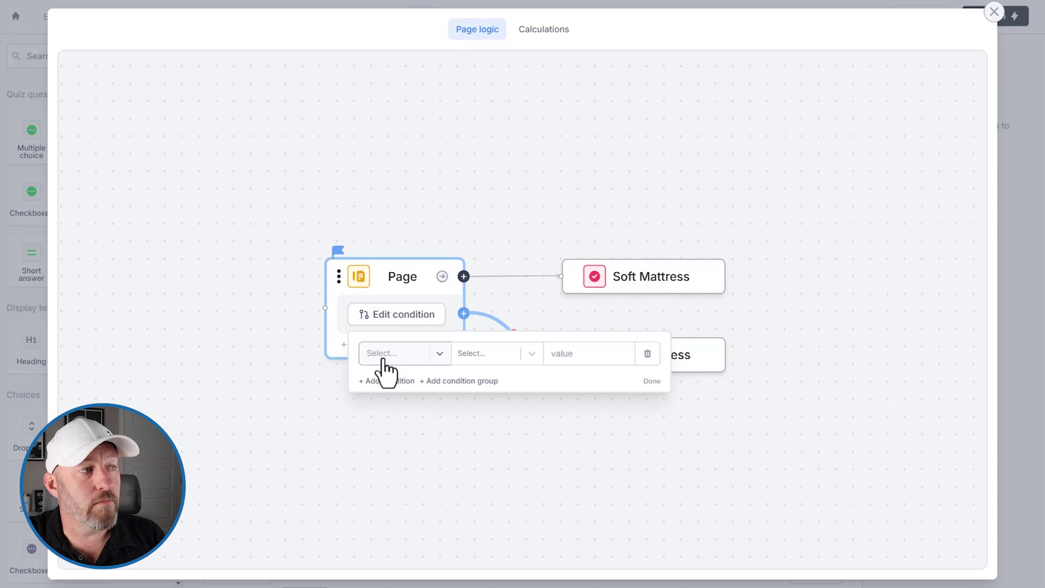
left_click(439, 354)
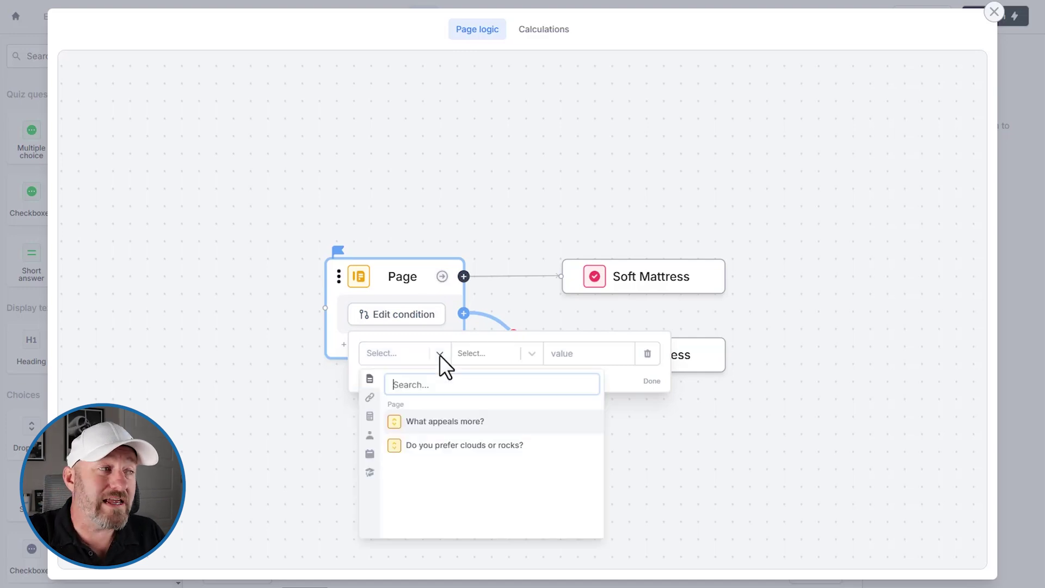
left_click(370, 472)
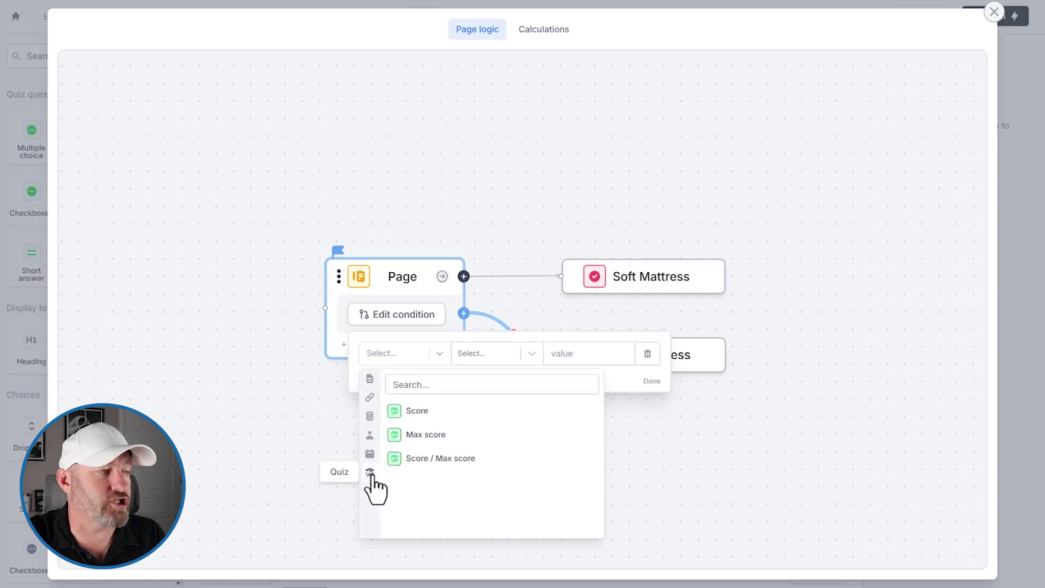
left_click(412, 416)
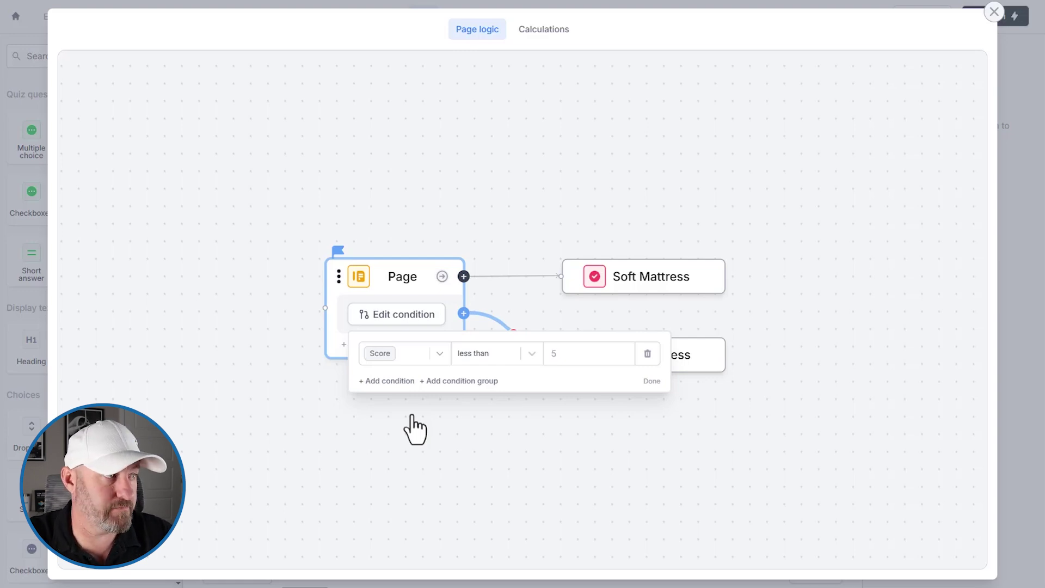
left_click(497, 356)
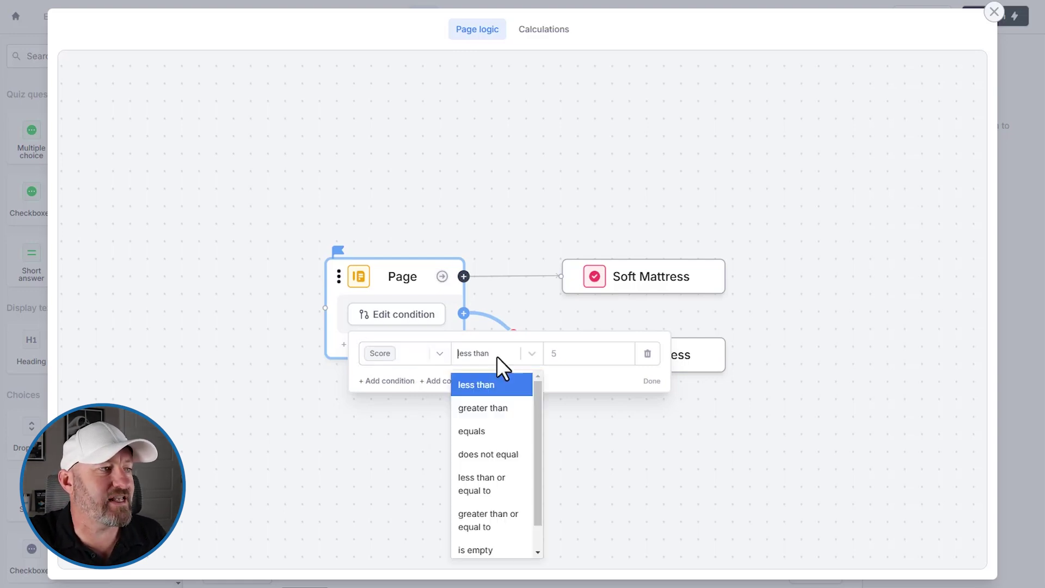
left_click(493, 518)
left_click(563, 354)
type("1")
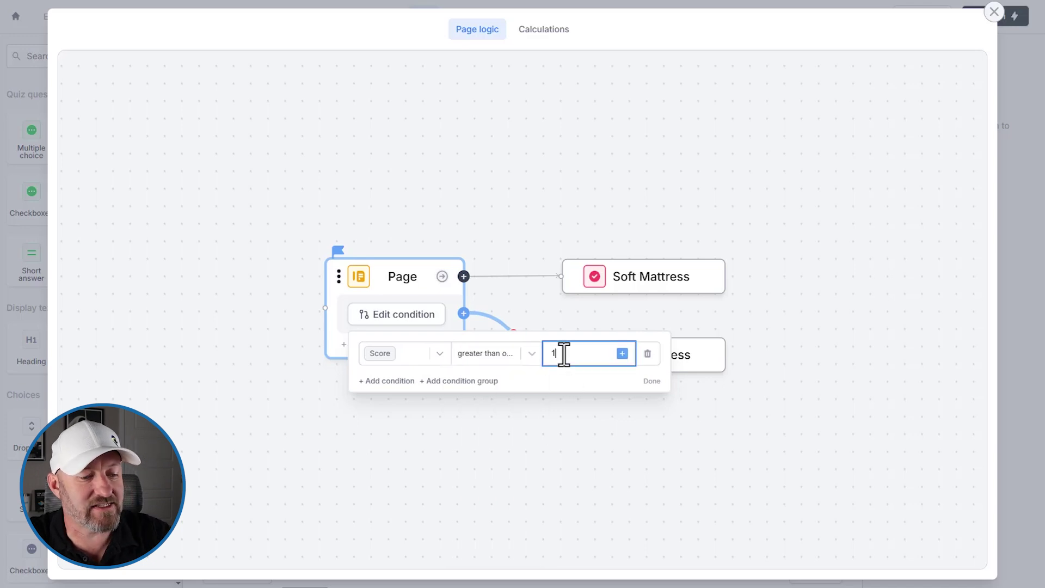
type("6")
left_click(647, 381)
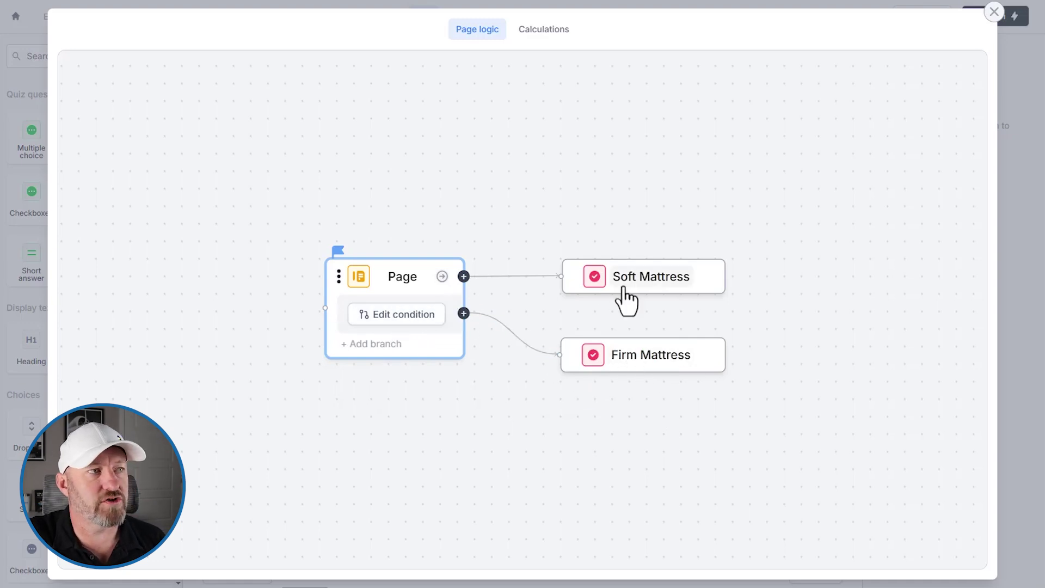
- On the Soft Mattress ending, hide the quiz score and title it 'We recommend a soft mattress'
left_click(995, 12)
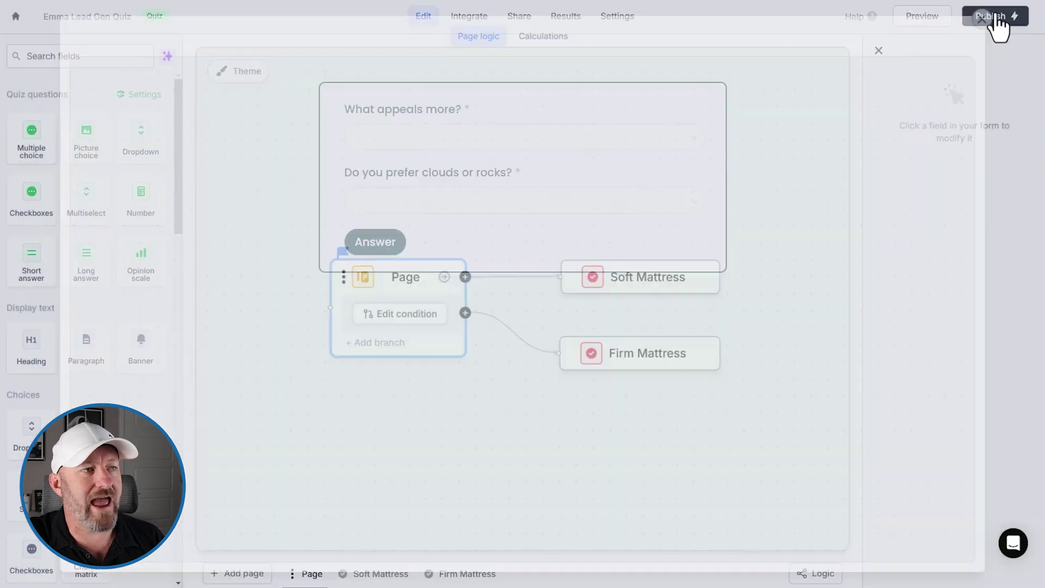
left_click(396, 574)
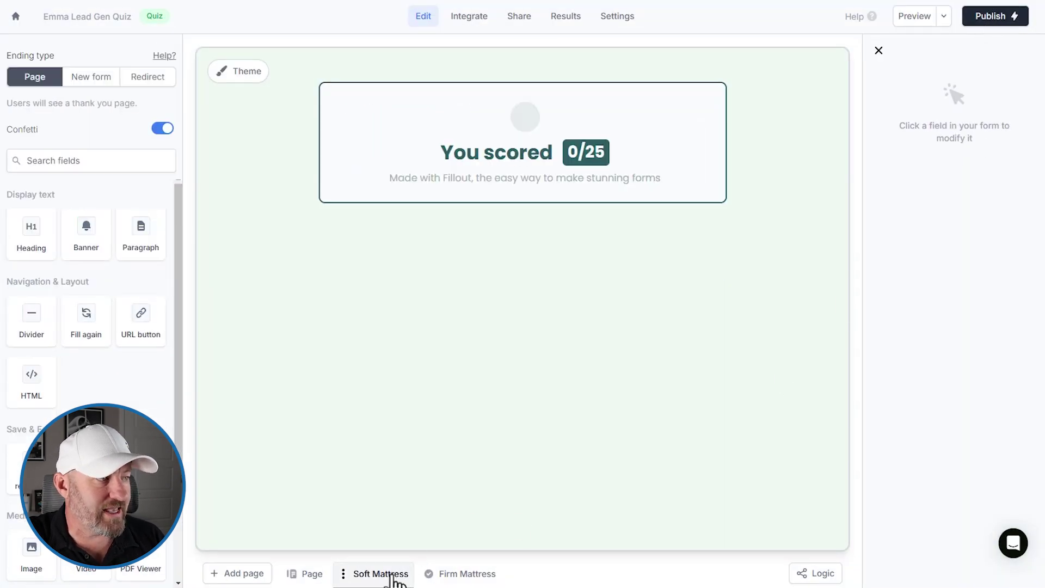
left_click(502, 157)
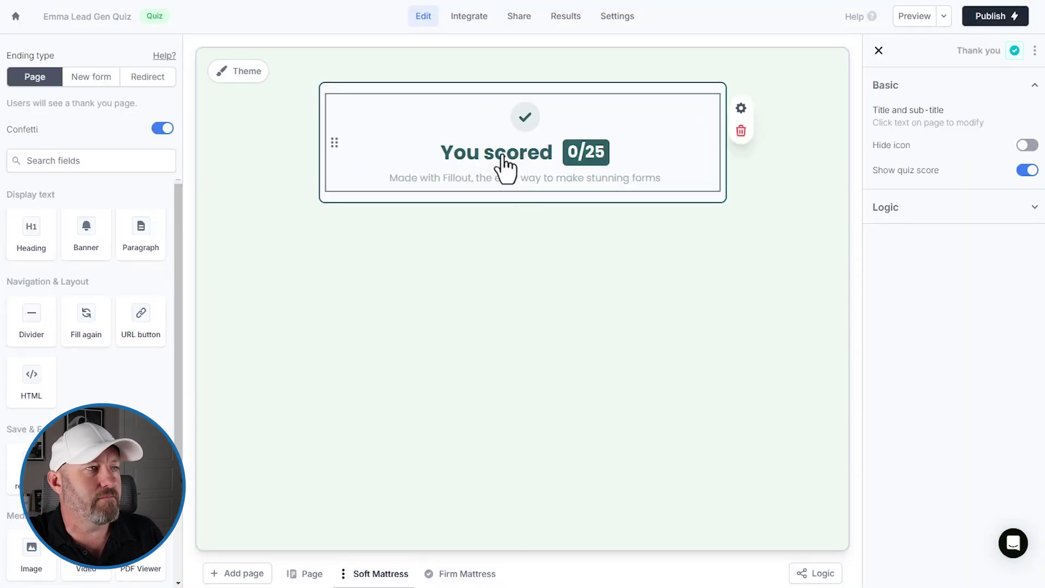
left_click(1027, 170)
triple_click(544, 146)
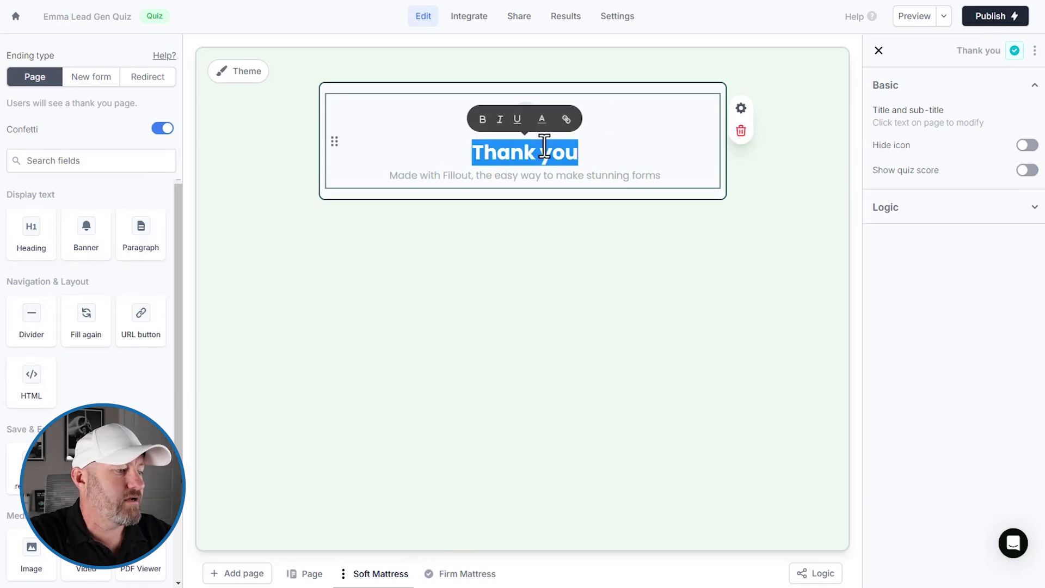
type("We reco")
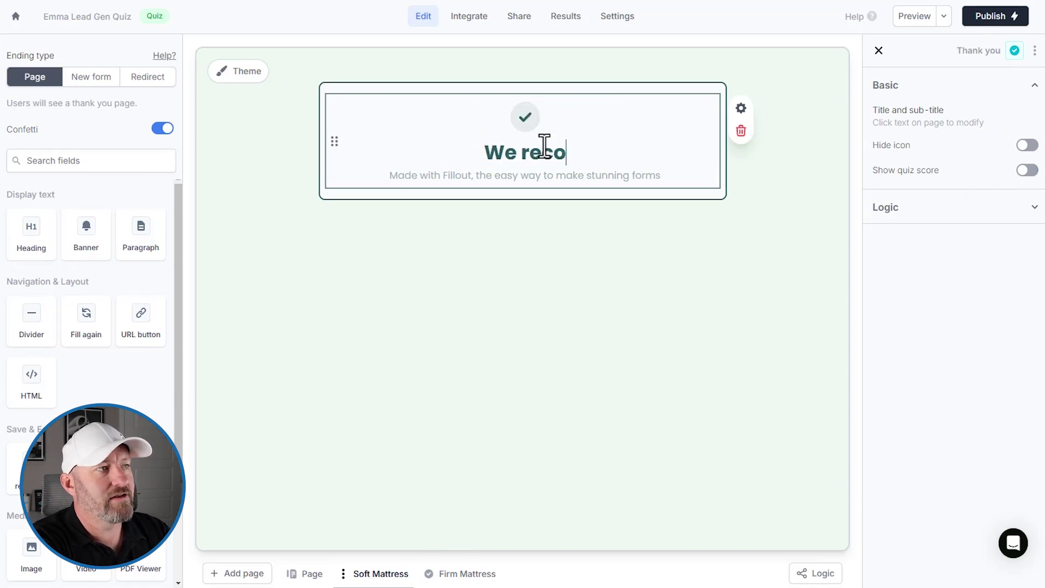
type("mmend a")
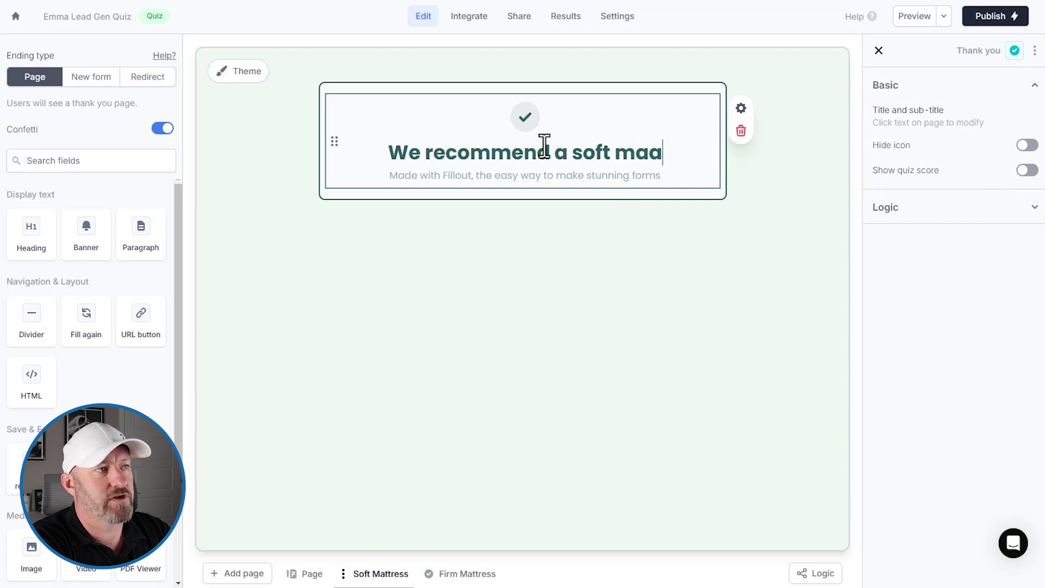
type(" soft mattress")
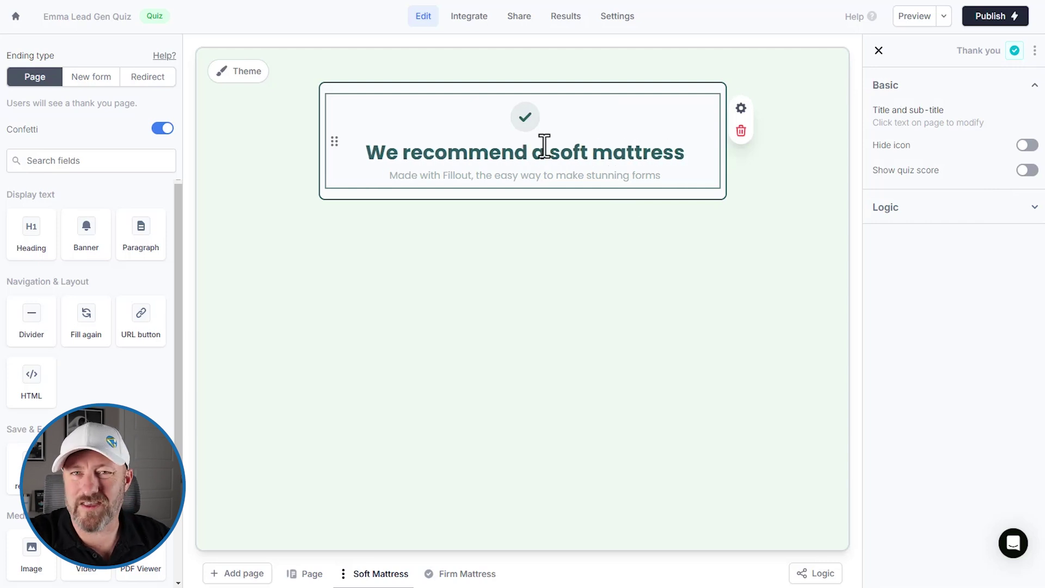
key("ctrl+a")
key("ctrl+c")
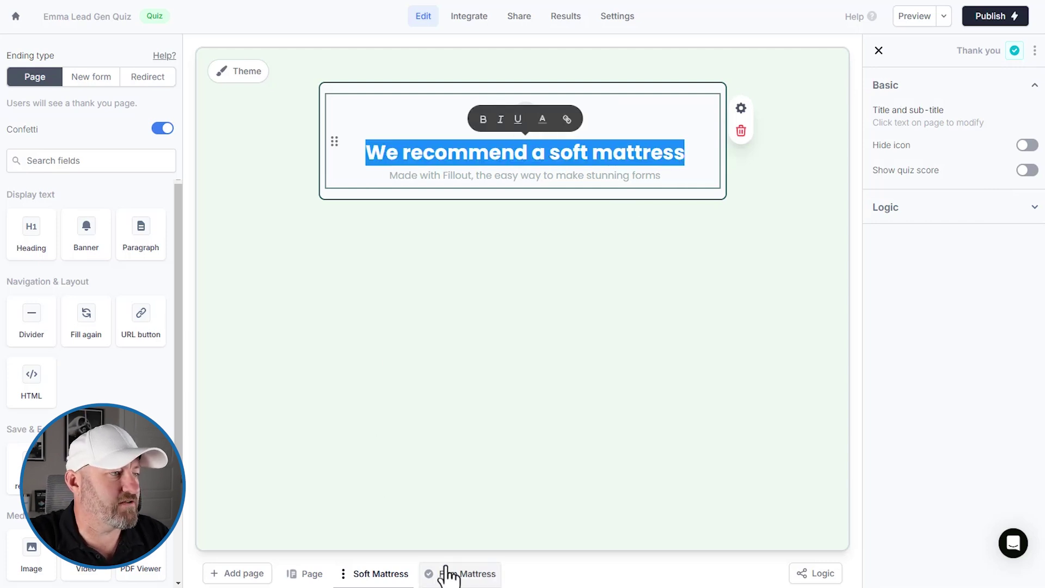
- On the Firm Mattress ending, hide the quiz score and title it 'We recommend a firm mattress'
left_click(452, 573)
left_click(515, 171)
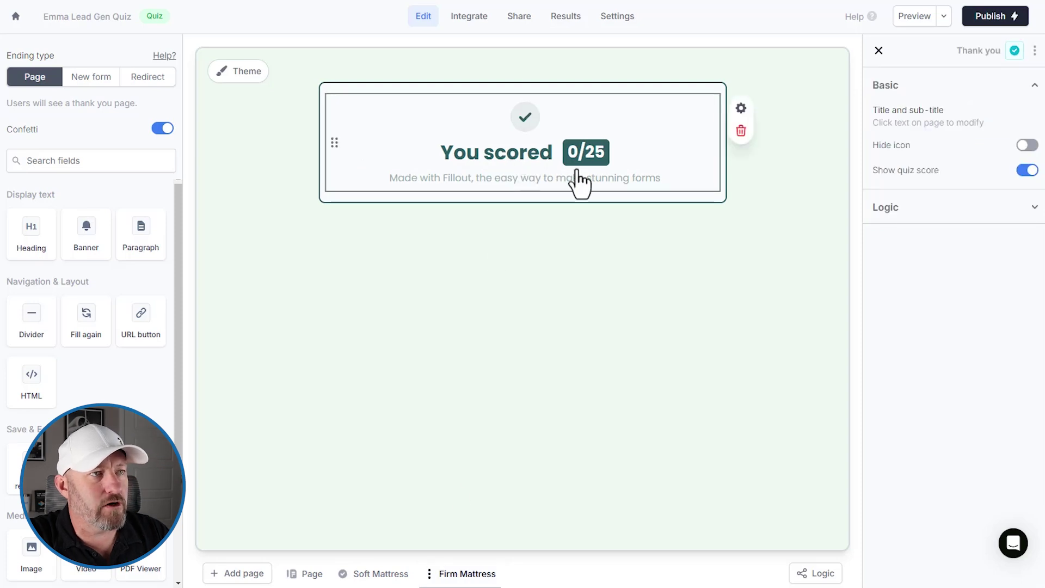
left_click(1026, 170)
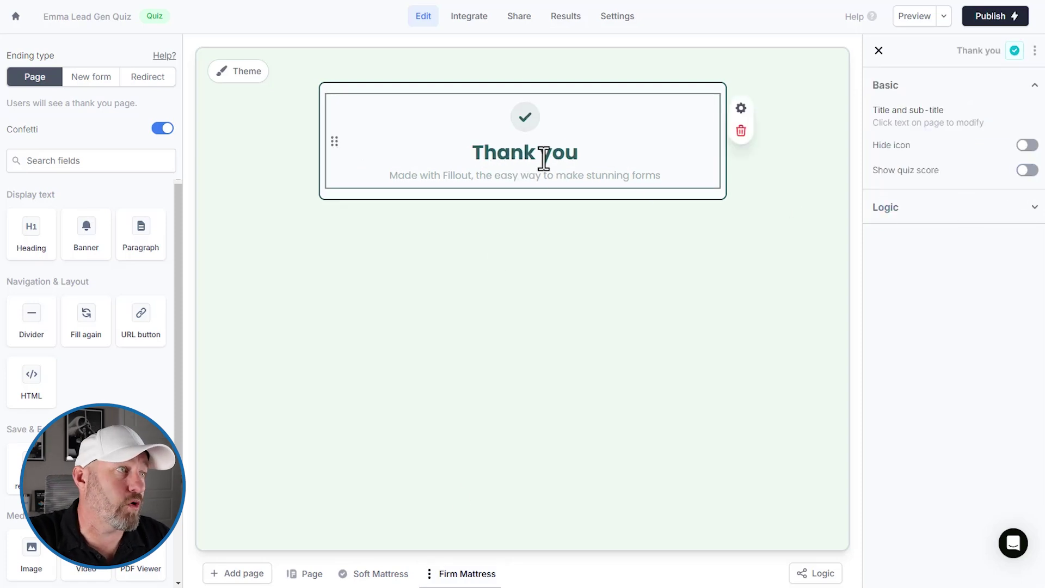
left_click(534, 154)
key("ctrl+a")
key("ctrl+v")
key("ctrl+Left")
key("ctrl+Left")
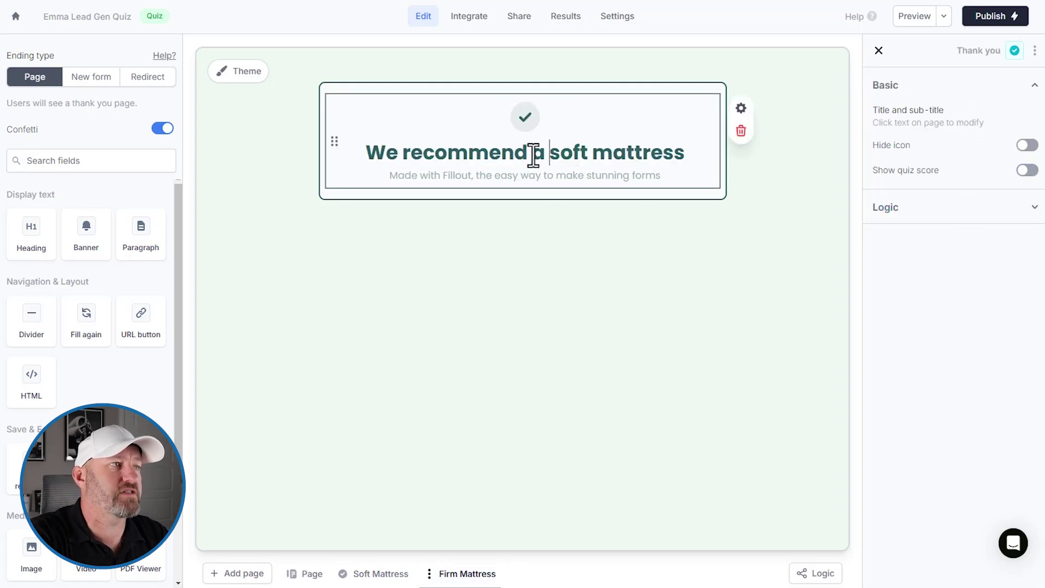
key("ctrl+shift+Right")
type("firm")
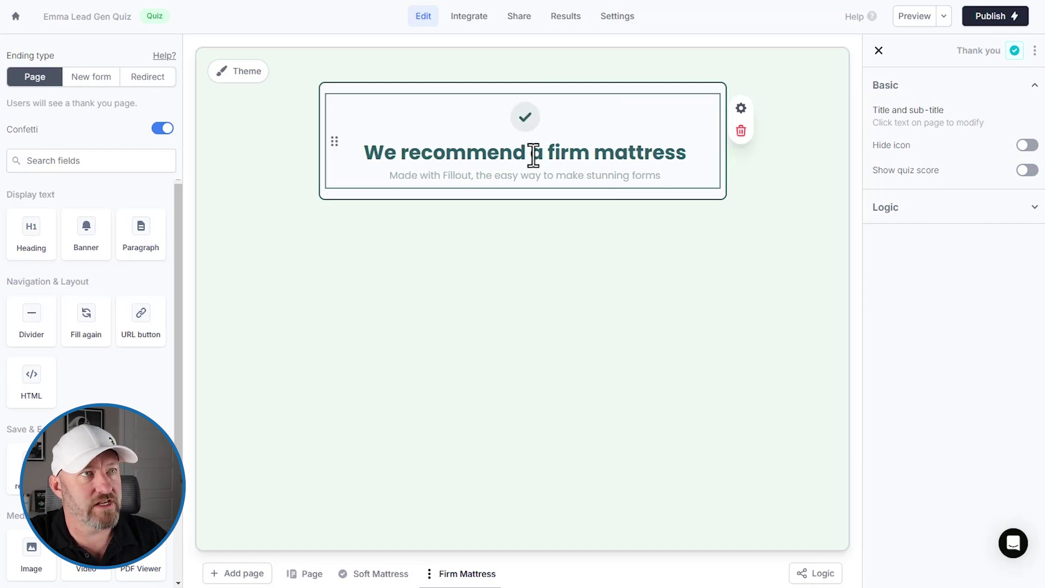
left_click(988, 22)
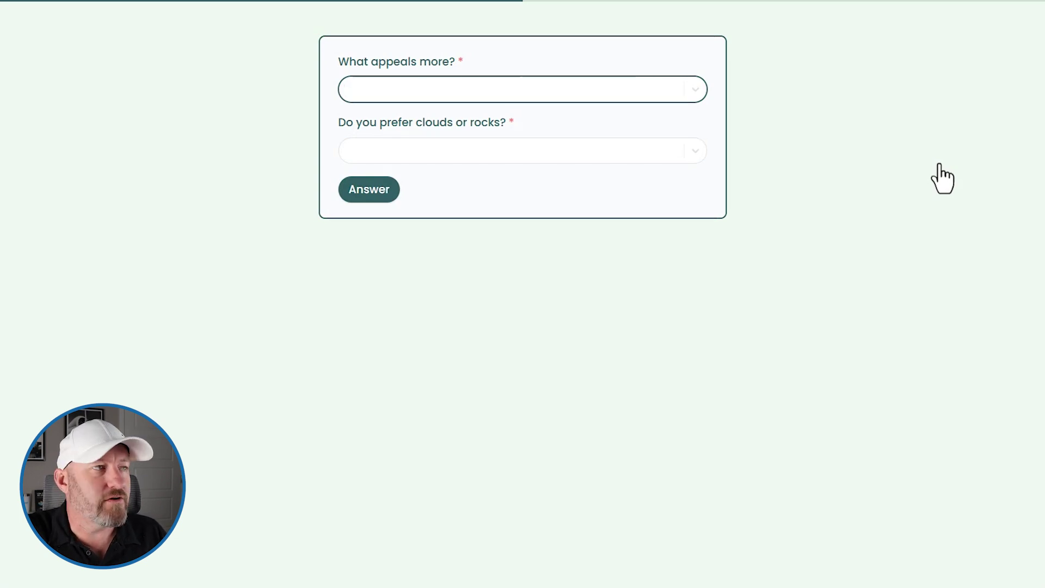
- Try the live quiz by answering Feather, then reload it
left_click(551, 90)
left_click(412, 121)
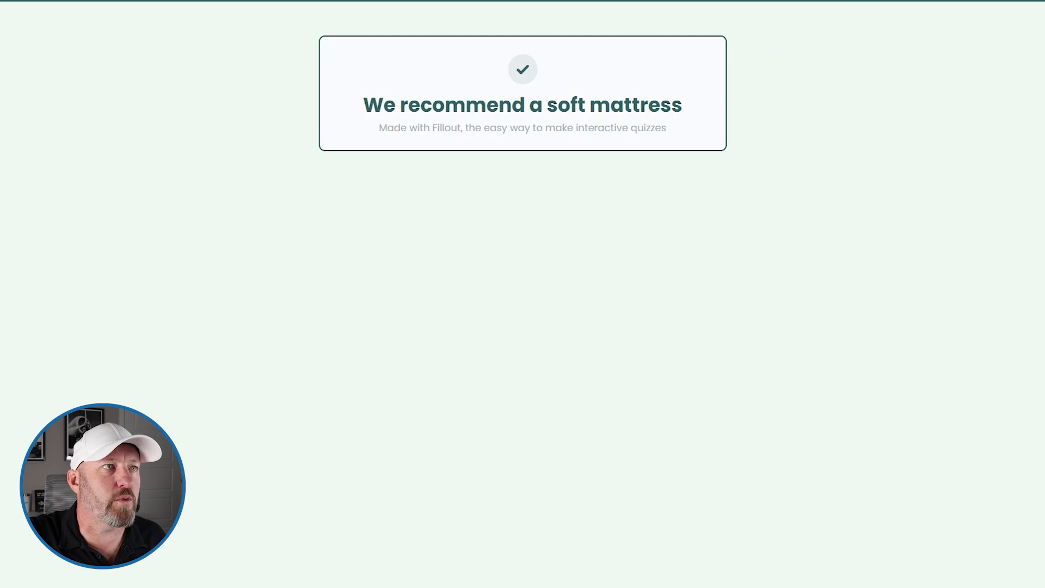
key("F5")
- Answer Bowling Ball and Rocks and submit, reaching 'We recommend a firm mattress'
left_click(386, 87)
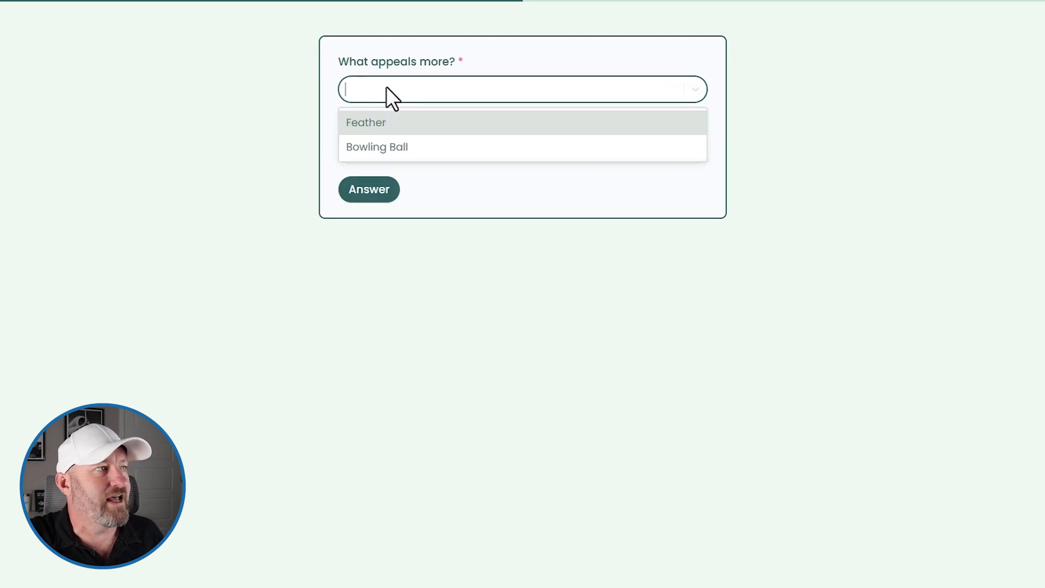
left_click(386, 148)
left_click(389, 155)
left_click(389, 207)
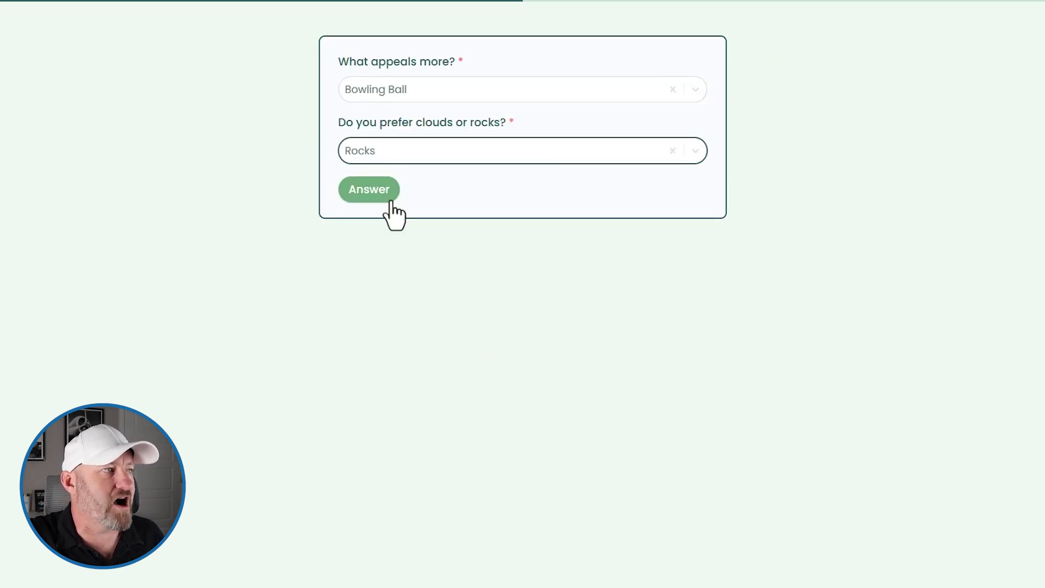
left_click(368, 197)
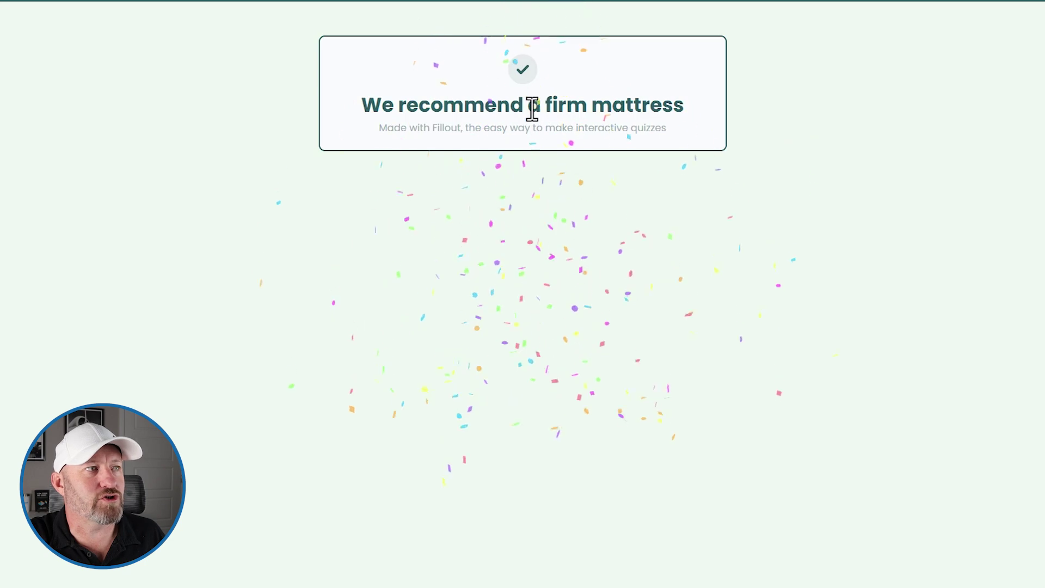
left_click_drag(548, 105, 590, 101)
left_click(609, 251)
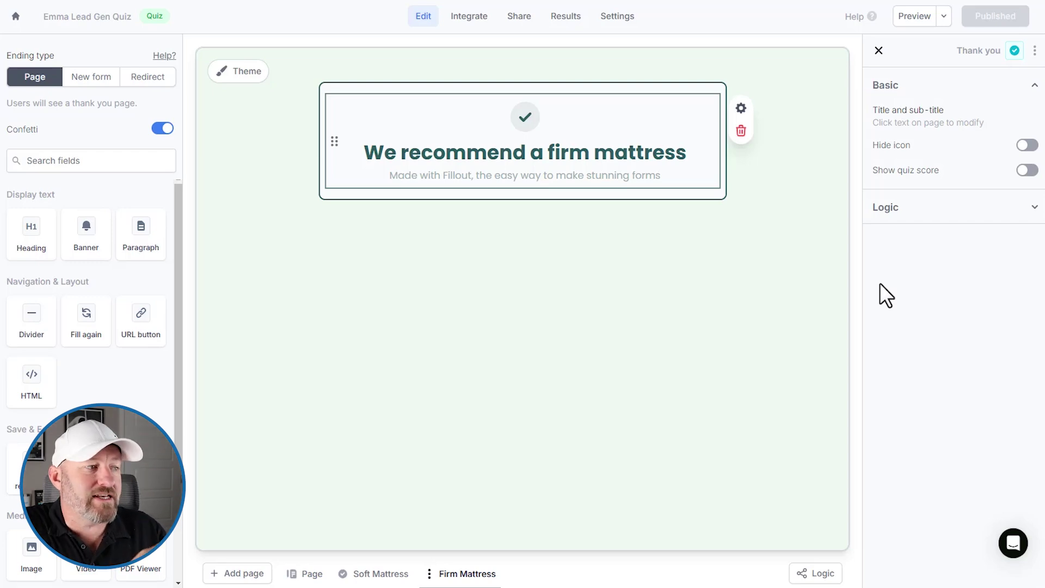
- Review the Firm Mattress ending page in the editor, scrolling down through it
left_click(480, 175)
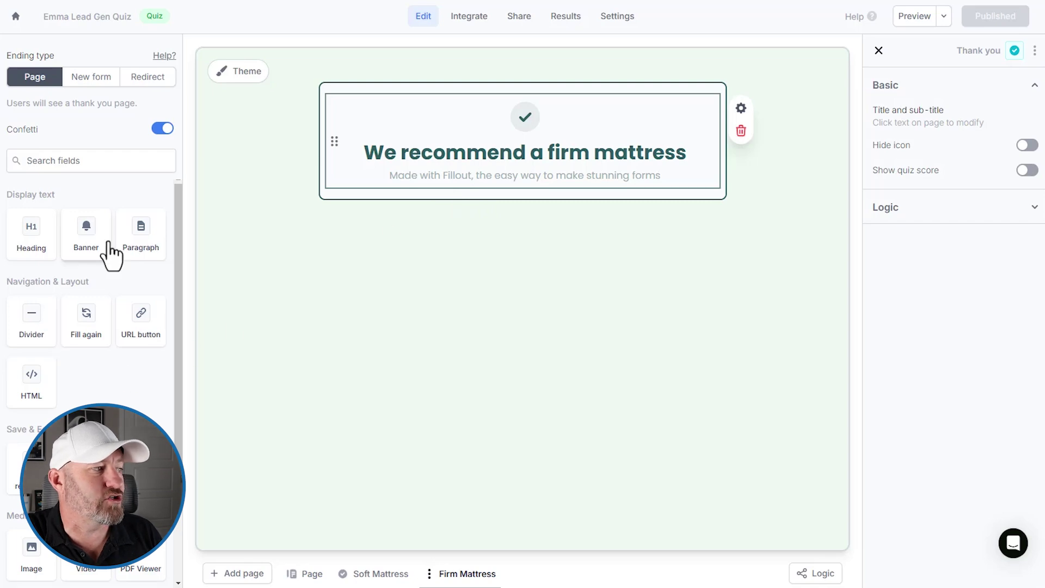
scroll(89, 403, "down", 3)
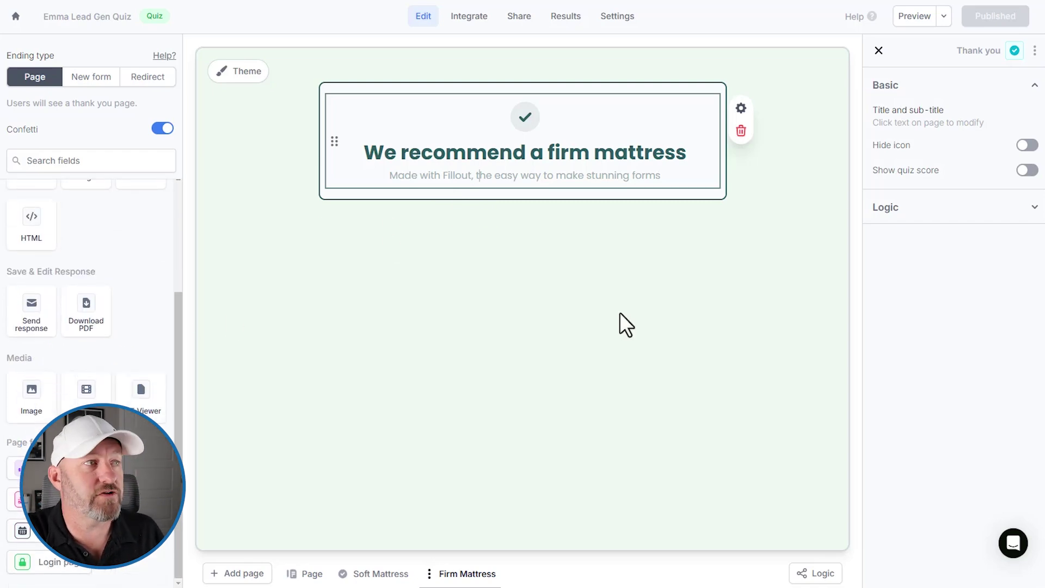
- Switch the Firm Mattress ending to the Redirect type and focus the empty Redirect URL field
left_click(157, 81)
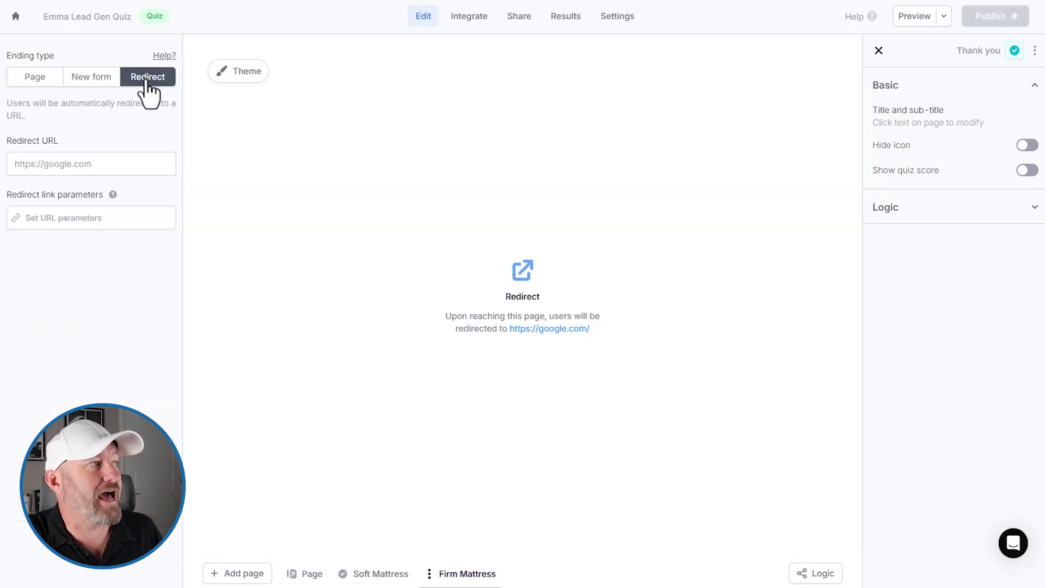
left_click(49, 163)
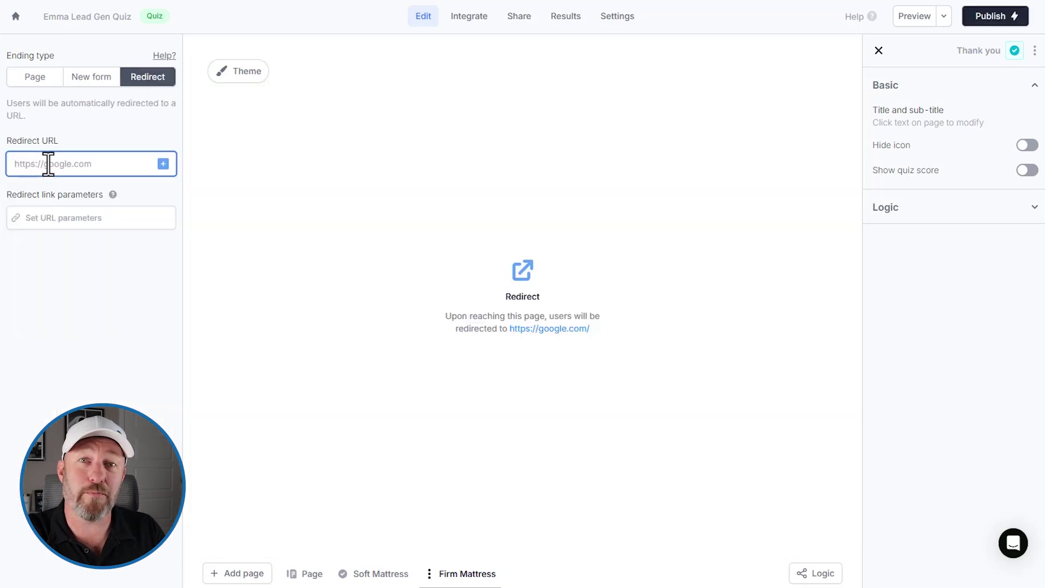